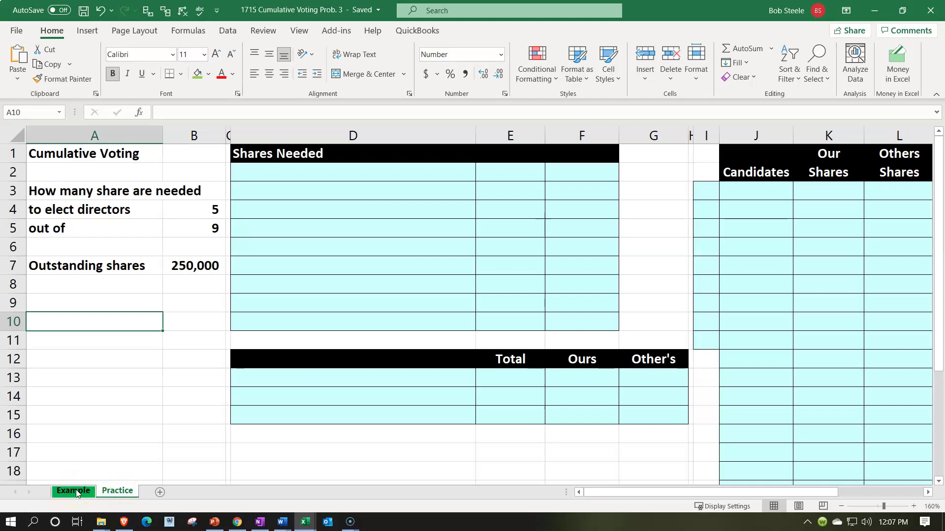
Step: Review the cumulative voting inputs in columns A and B and the shares-required formula below the tables on the Practice sheet
left_click(252, 323)
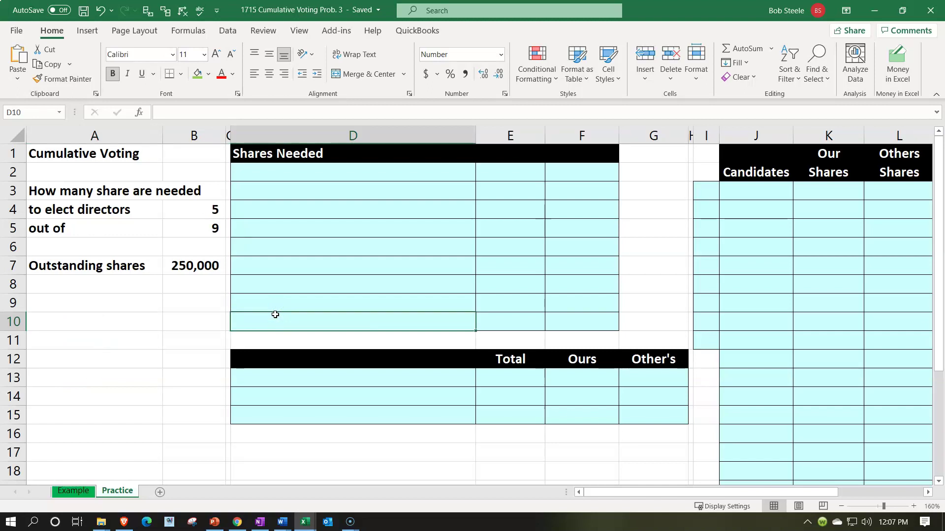
left_click(96, 317)
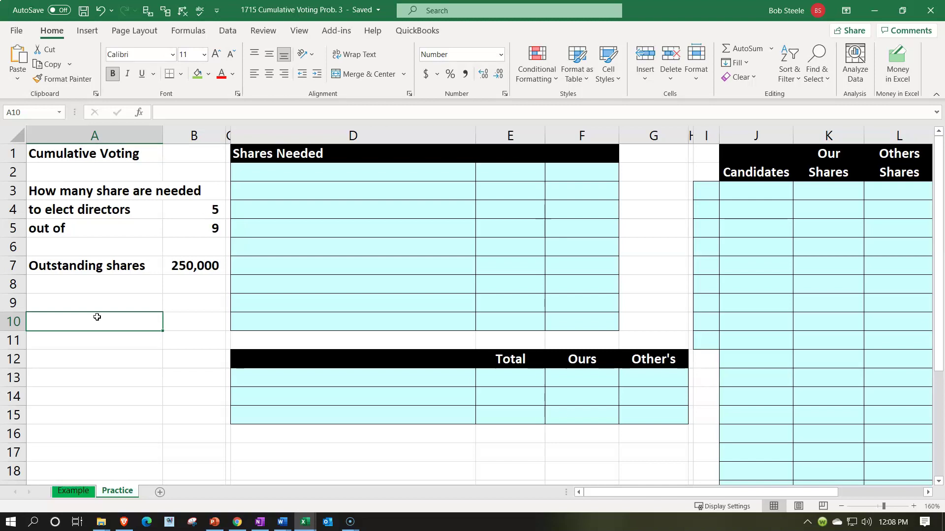
left_click(177, 231)
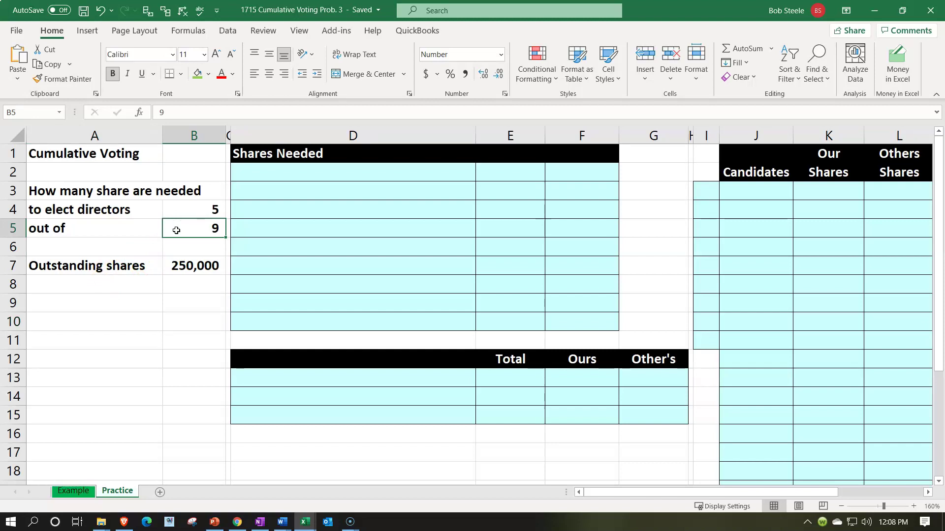
left_click(270, 264)
scroll(225, 303, "down", 3)
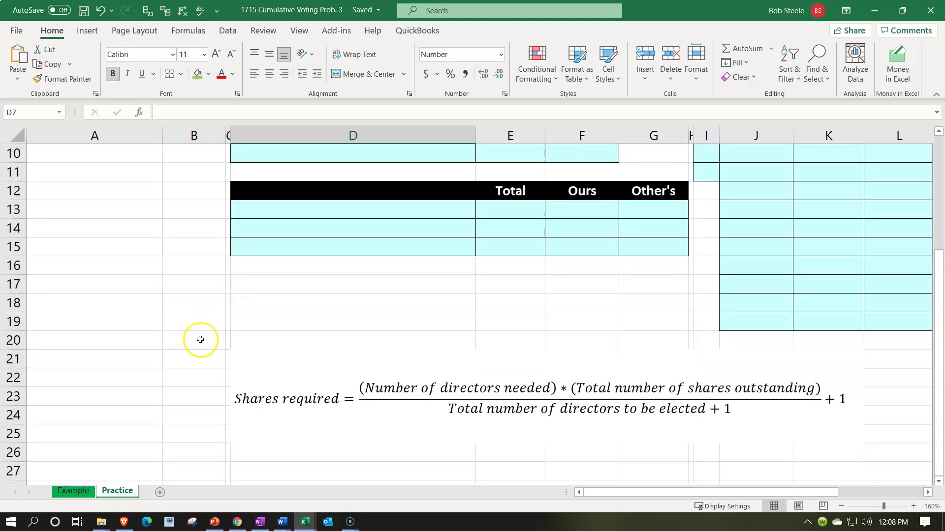
scroll(200, 339, "down", 1)
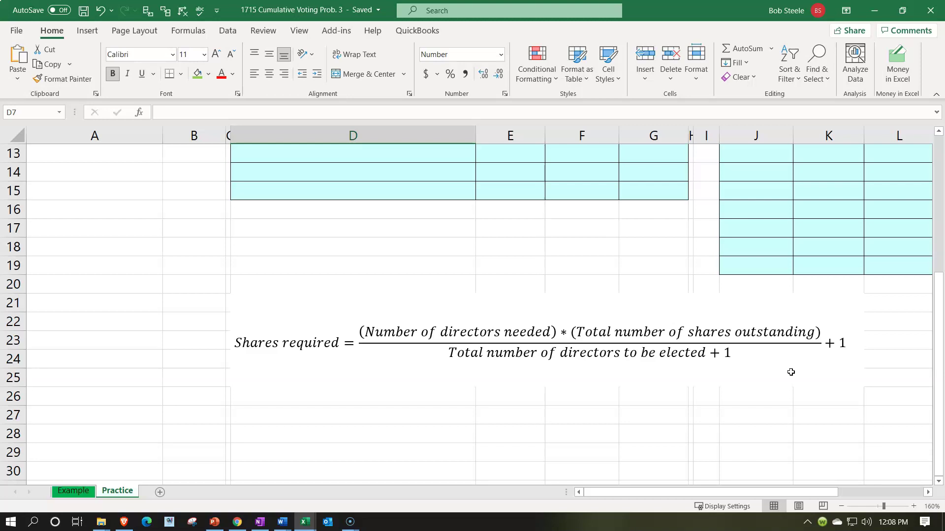
scroll(791, 372, "up", 4)
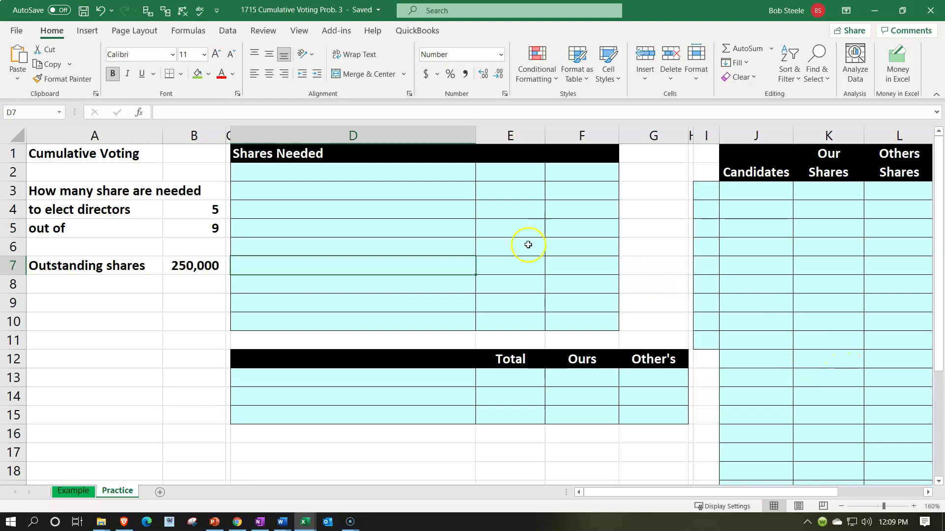
Step: Label D2 "Number of directors desired" and link E2 to the number of directors in B4
left_click(347, 175)
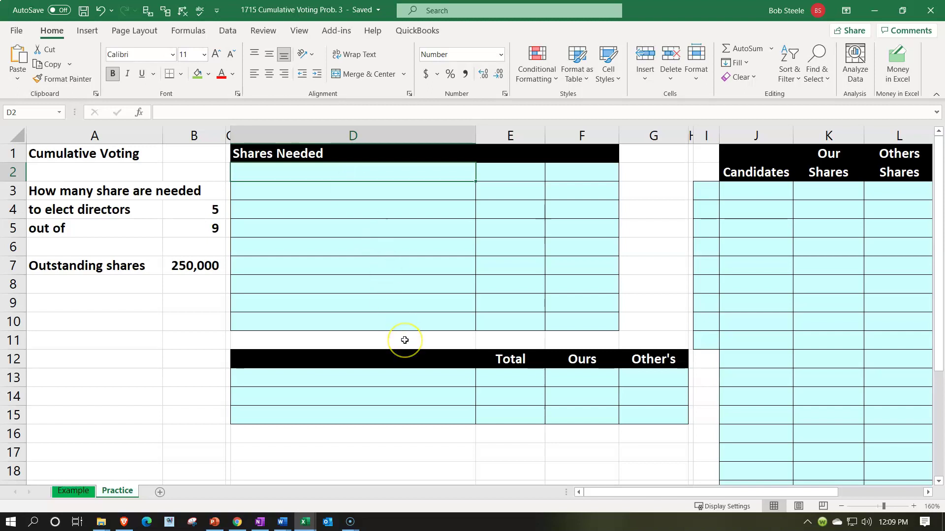
left_click(888, 218)
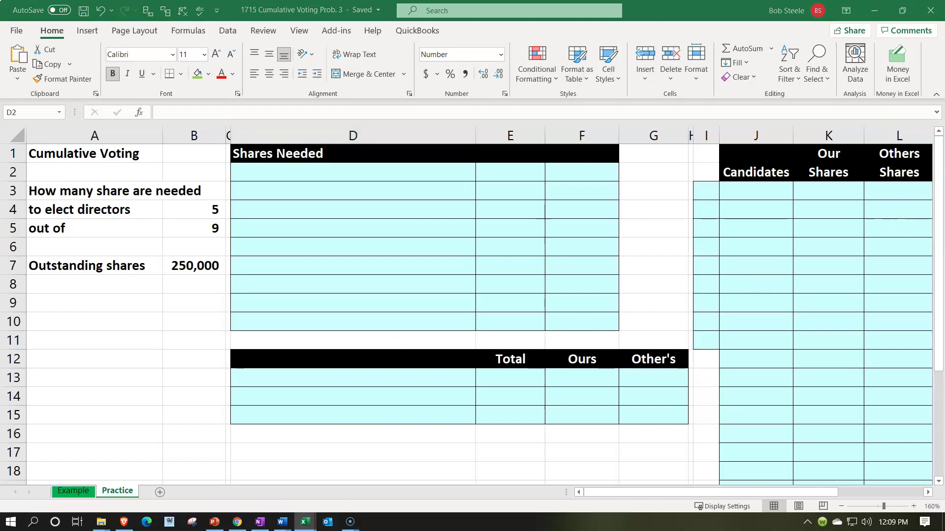
left_click(297, 175)
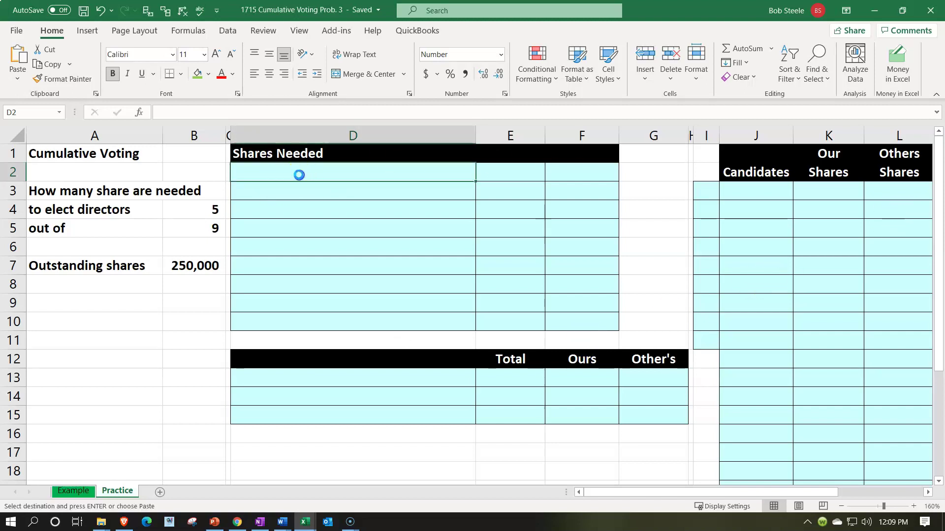
type("Number of directors desired")
key("Right")
type("=")
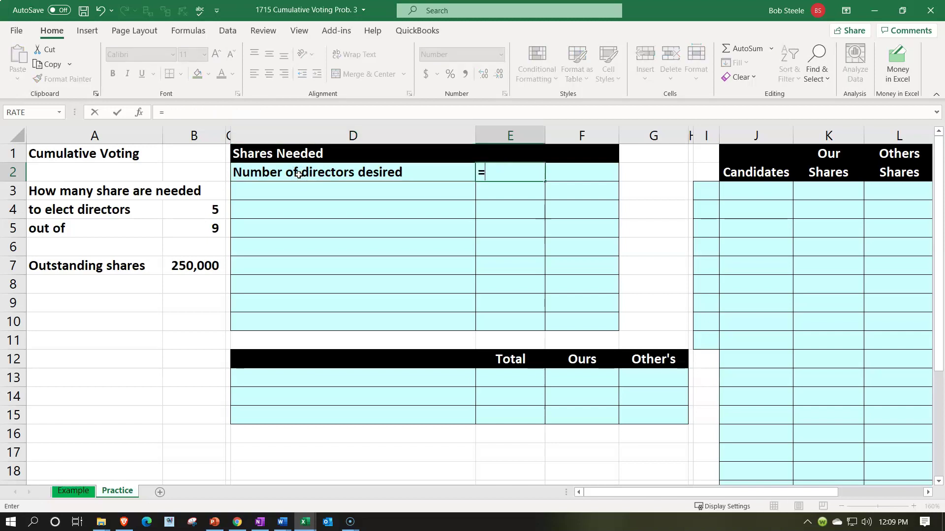
key("Left")
key("Down")
key("Left")
key("Left")
key("Down")
key("Return")
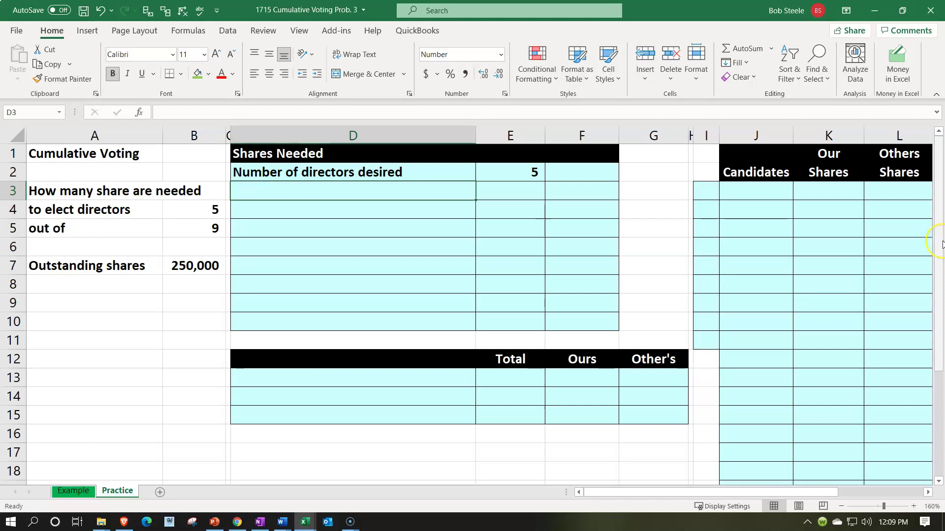
Step: Link D3 to the "Outstanding shares" label in A7
type("=")
key("Down")
key("Left")
key("Down")
key("Left")
key("Left")
key("Down")
key("Down")
key("Tab")
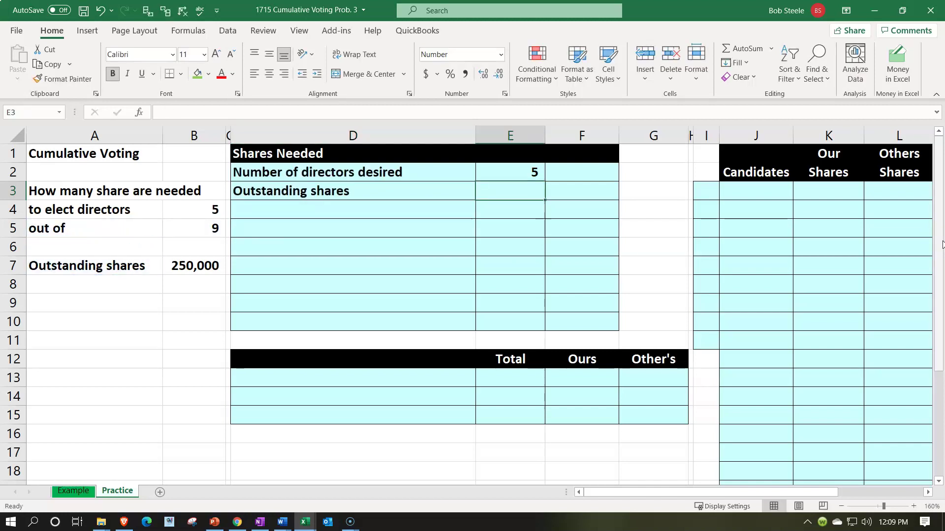
Step: Link E3 to the outstanding share count in B7
type("=")
key("Down")
key("Down")
key("Down")
key("Left")
key("Left")
key("Left")
key("Down")
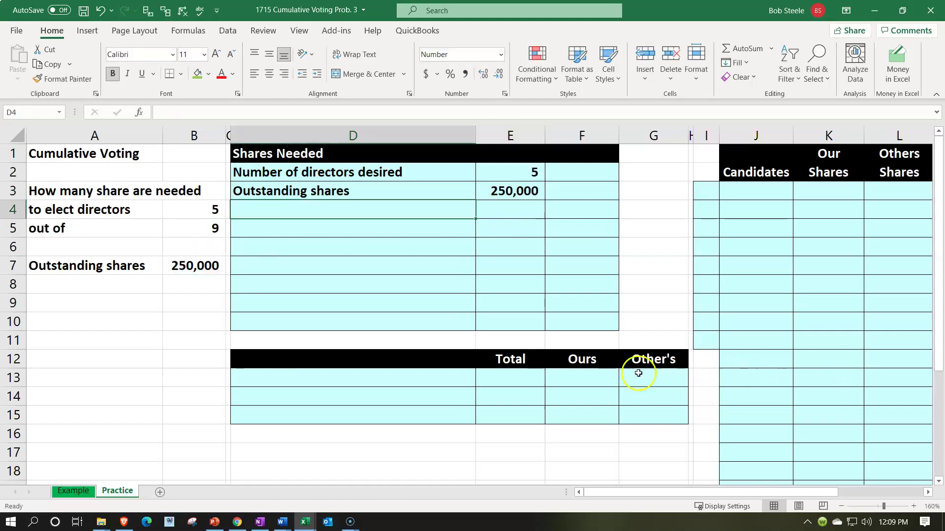
Step: Label row 4 "Numerator" in D4 with the formula =E2*E3 in F4, and underline the outstanding shares value in E3
scroll(736, 371, "down", 3)
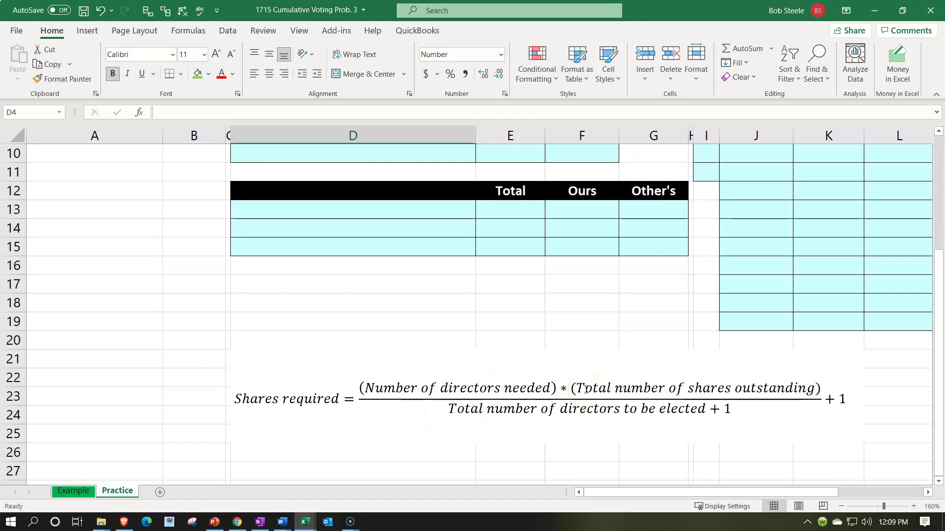
scroll(585, 389, "up", 3)
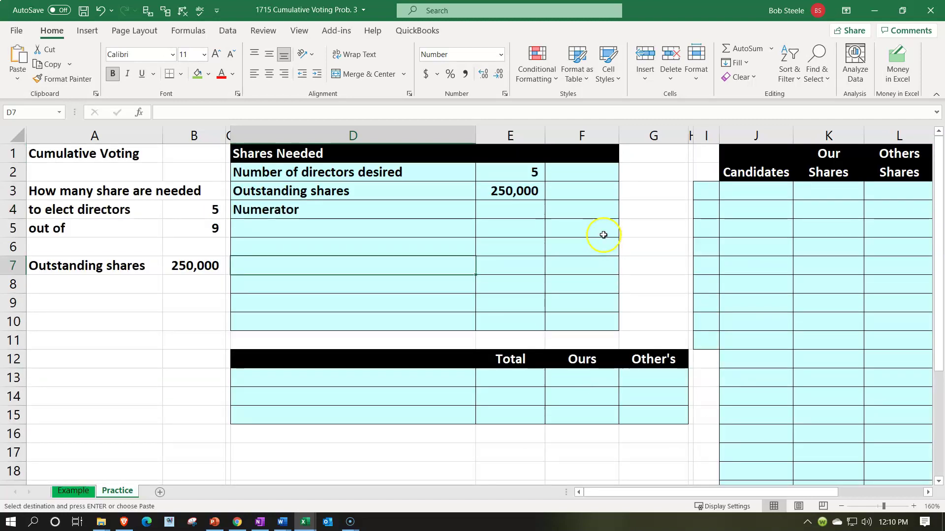
left_click(583, 207)
type("=")
key("Left")
key("Up")
key("Up")
type("*")
key("Left")
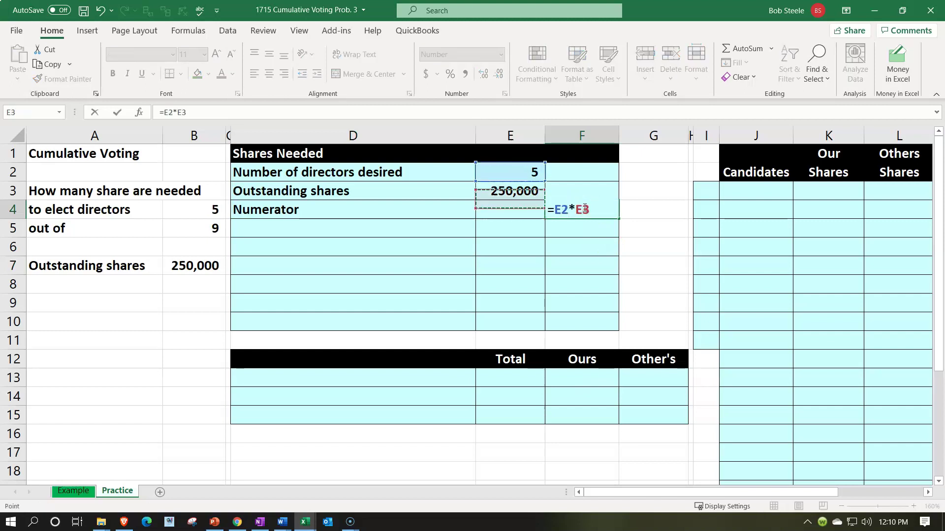
key("Up")
key("Return")
left_click(517, 190)
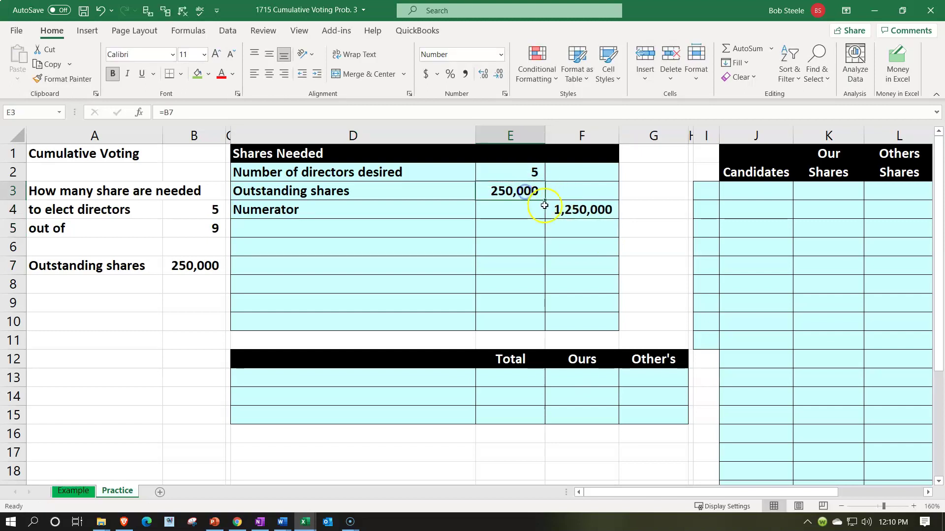
left_click(142, 75)
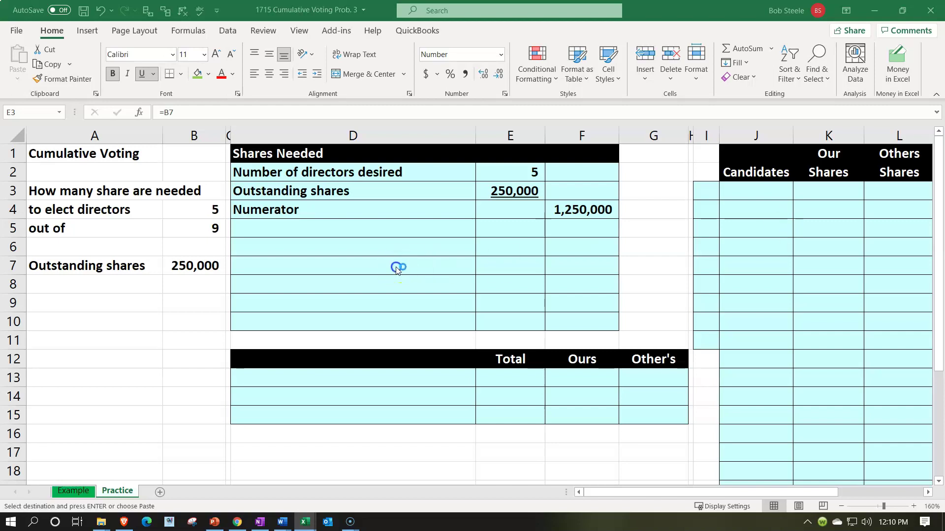
Step: Label D5 "Total number of directors to be elected" and link E5 to the director total in B5
left_click(361, 230)
key("ctrl+v")
scroll(442, 275, "down", 2)
scroll(471, 289, "down", 1)
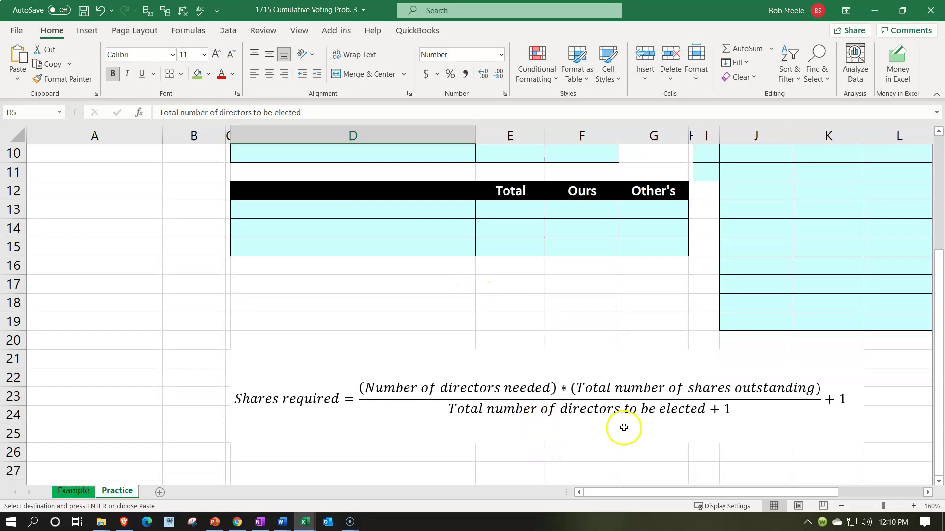
scroll(622, 428, "up", 3)
left_click(501, 230)
type("=")
key("Left")
key("Left")
key("Left")
key("Return")
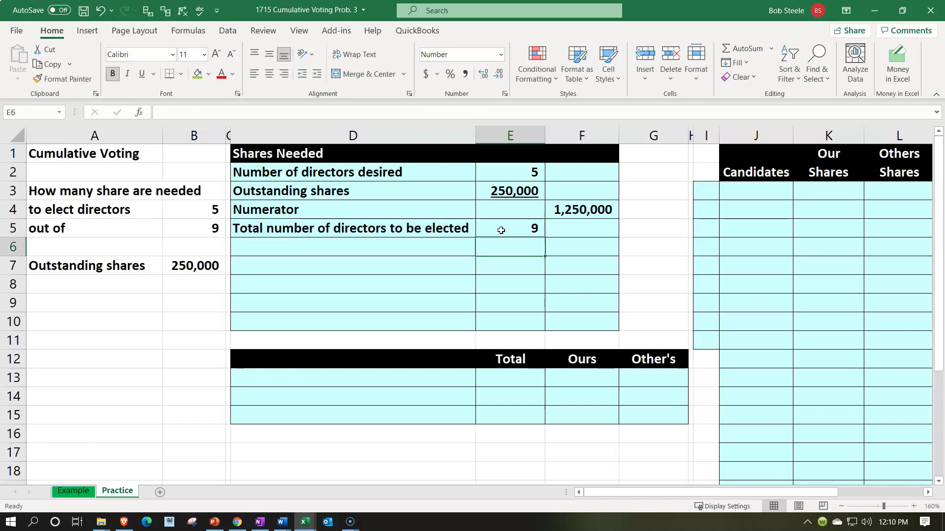
Step: Enter an underlined 1 in E6 and label D7 "Denominator"
type("1")
key("Return")
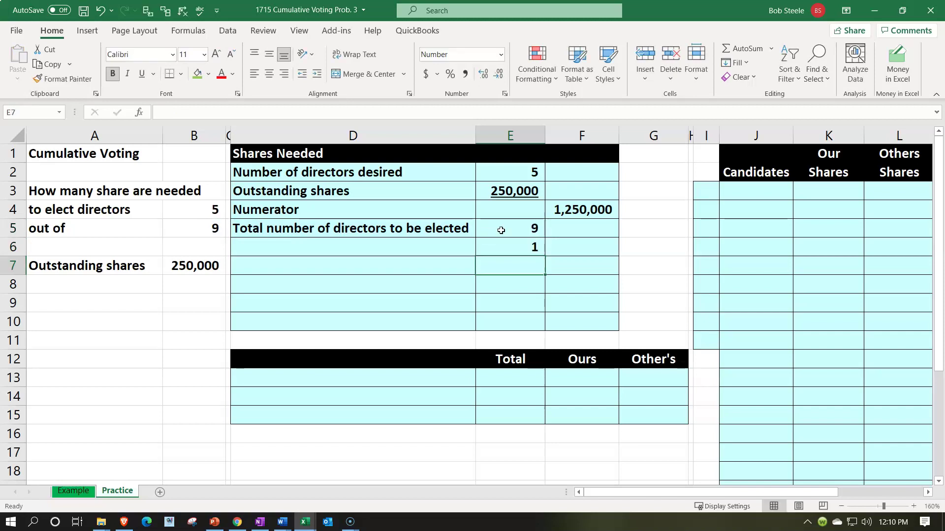
scroll(632, 496, "down", 4)
scroll(679, 382, "up", 4)
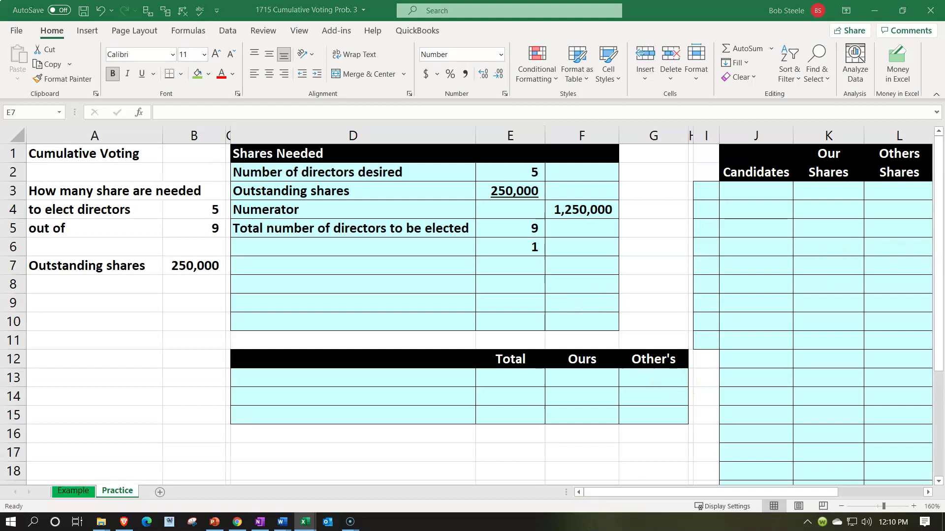
left_click(384, 260)
type("Denominator")
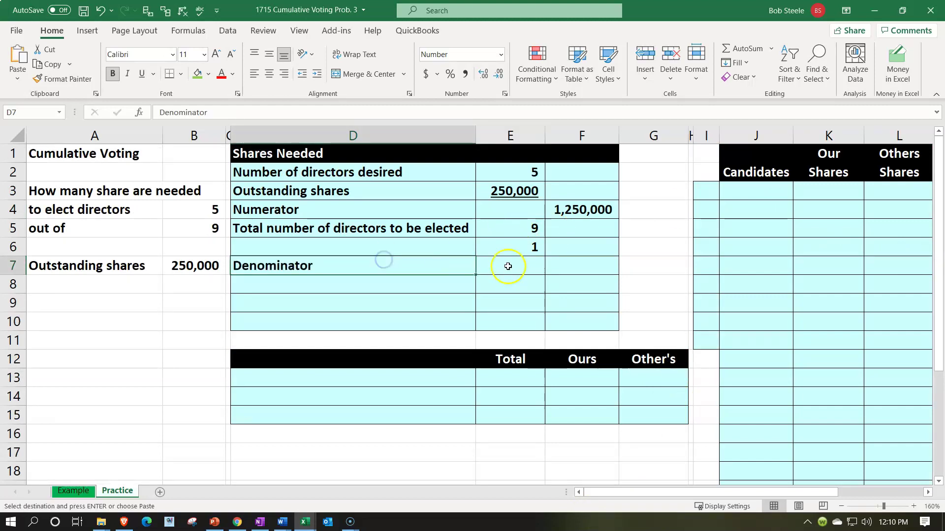
left_click(503, 252)
key("ctrl+c")
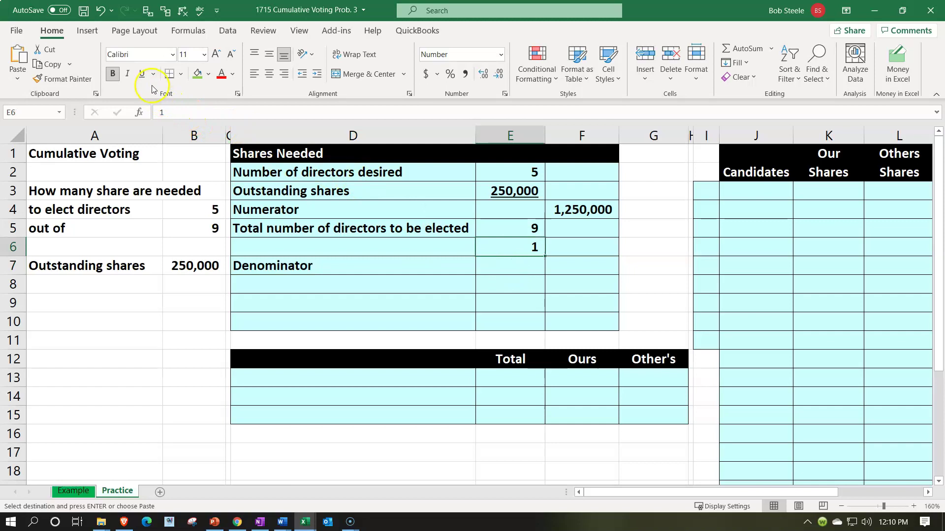
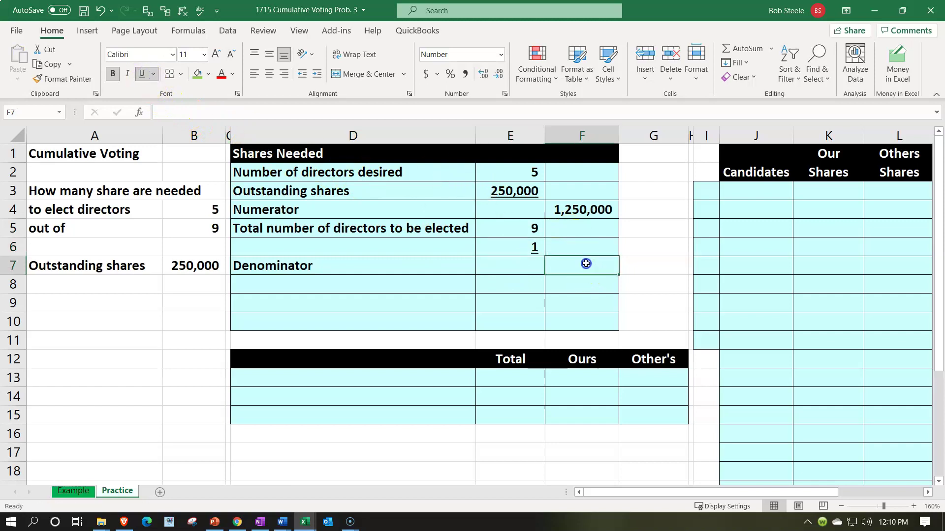
Step: Calculate the denominator in F7 with =E5+E6 and underline it
type("=")
left_click(542, 266)
key("Up")
key("Up")
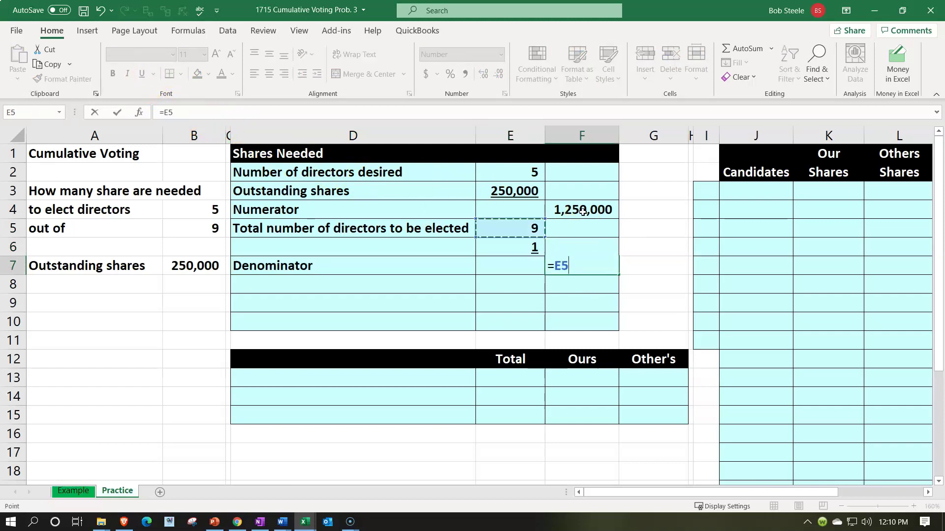
type("+")
key("Left")
key("Up")
key("Return")
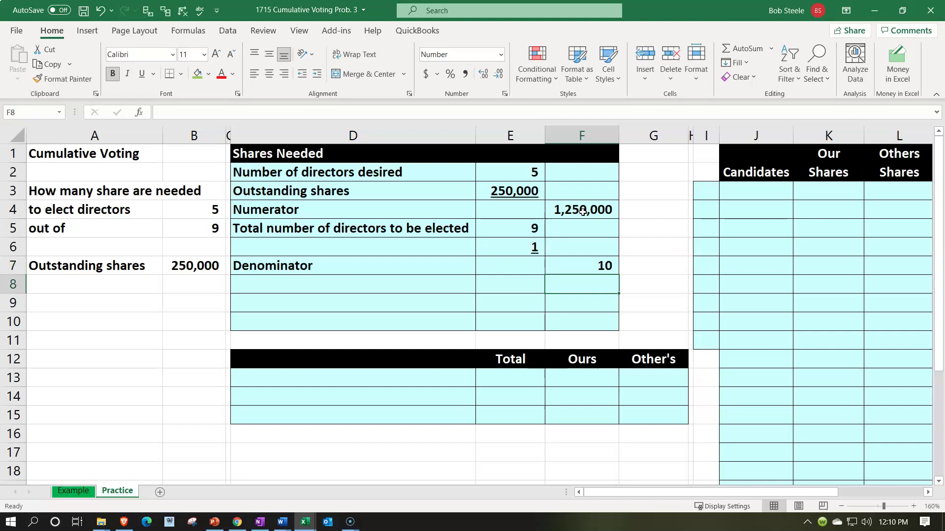
left_click(576, 261)
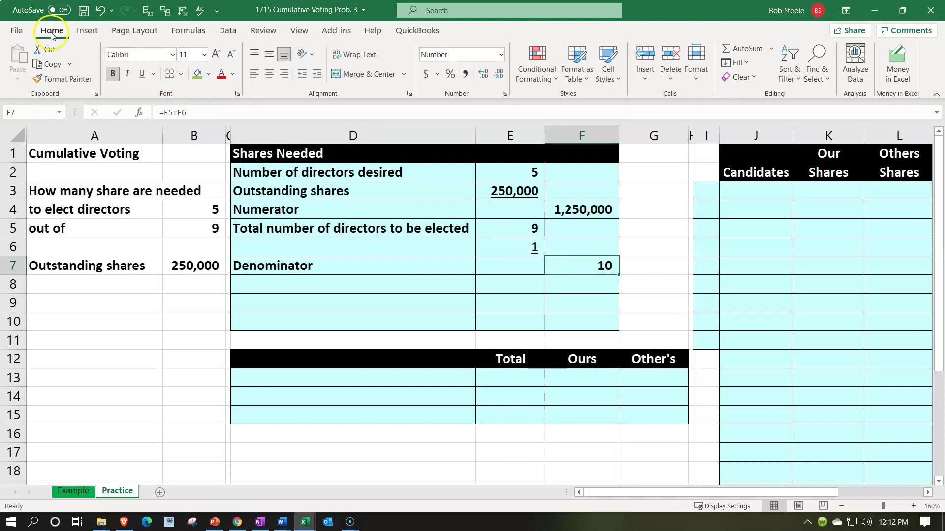
left_click(142, 73)
Step: Divide the numerator by the denominator in F8 with the formula =F4/F7
left_click(563, 282)
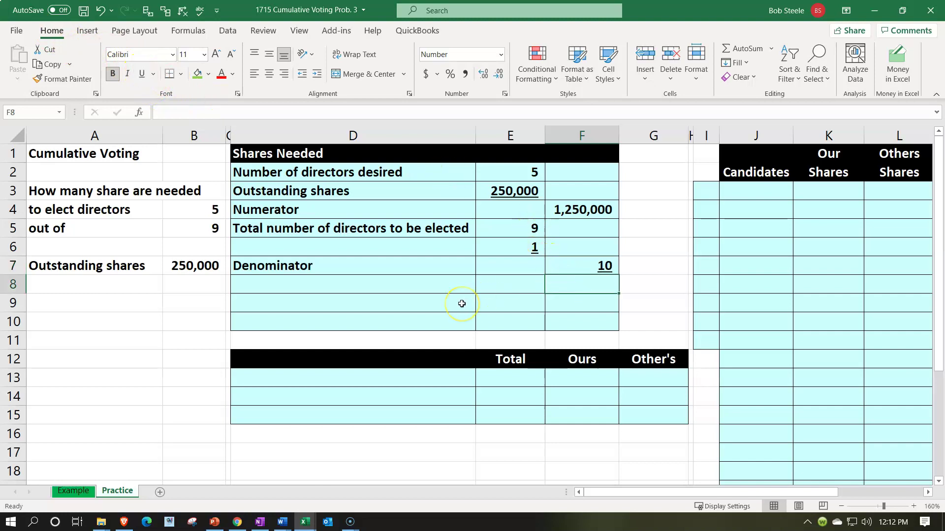
type("=")
key("Up")
key("Up")
key("Up")
key("Up")
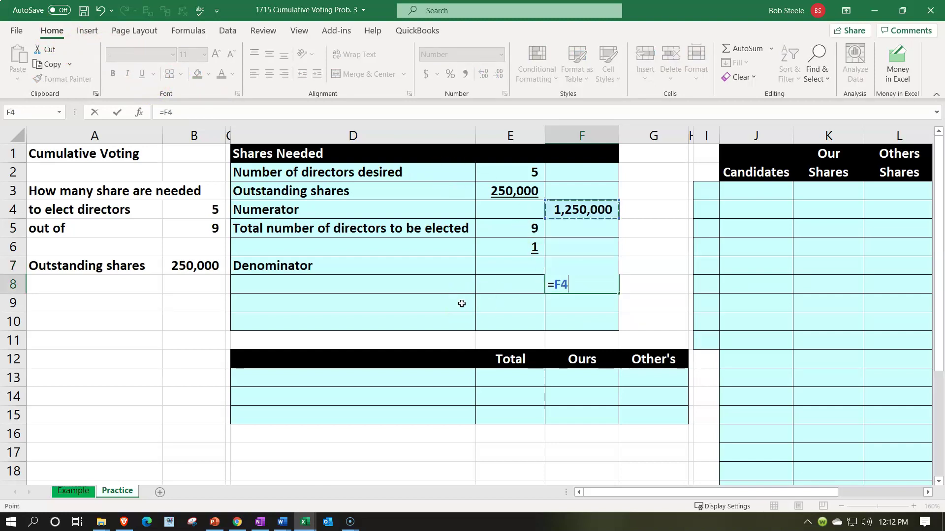
type("/")
key("Up")
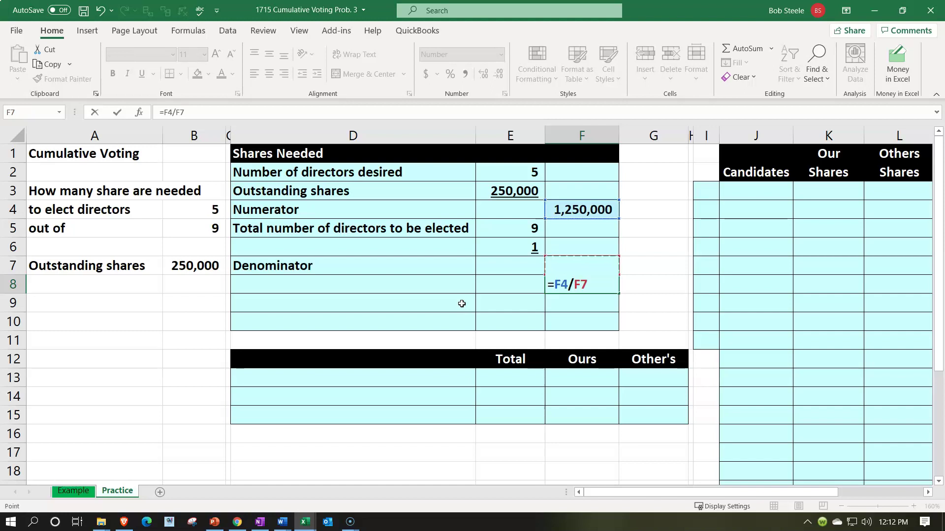
key("Return")
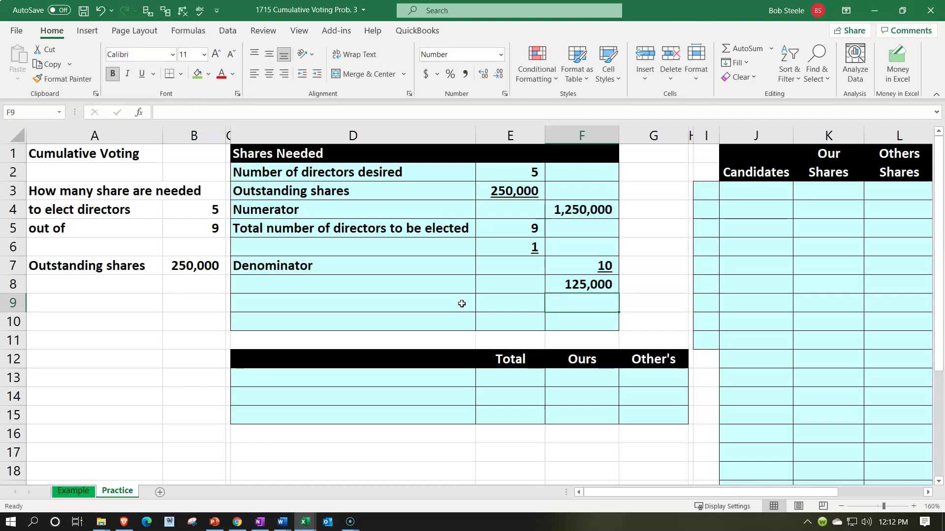
Step: Enter an underlined 1 in F9 below the division result
type("1")
key("Return")
scroll(492, 308, "down", 3)
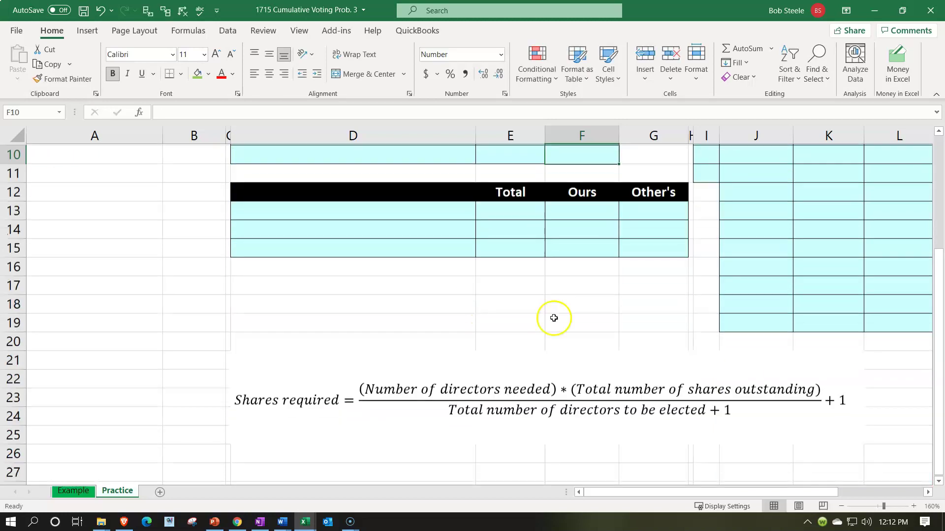
scroll(856, 401, "up", 3)
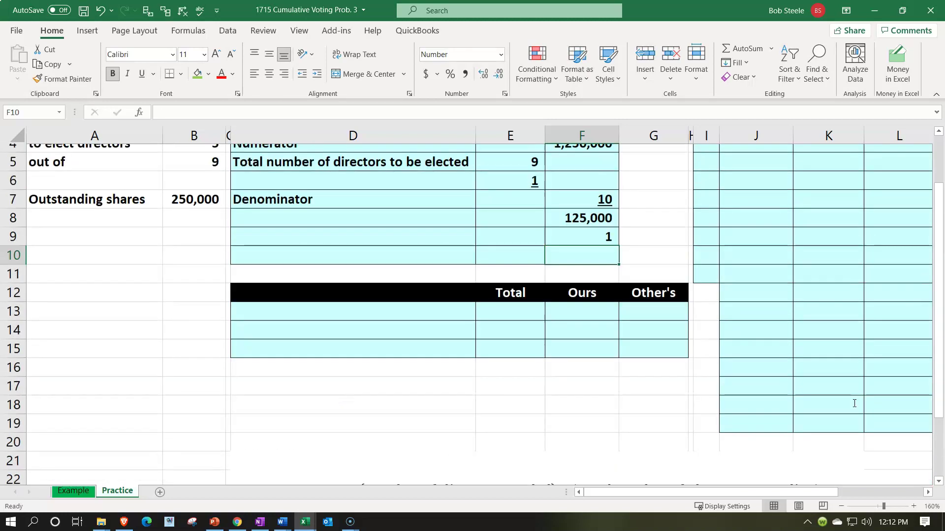
left_click(597, 307)
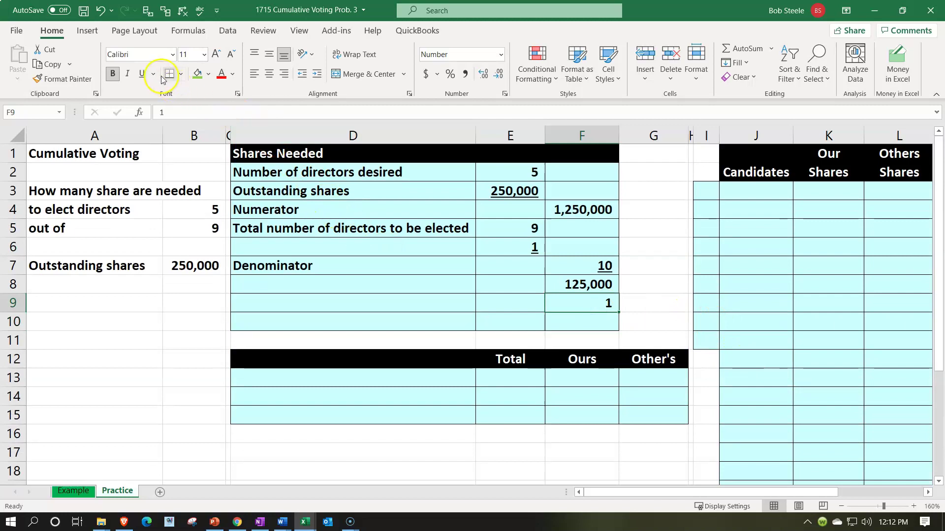
left_click(143, 74)
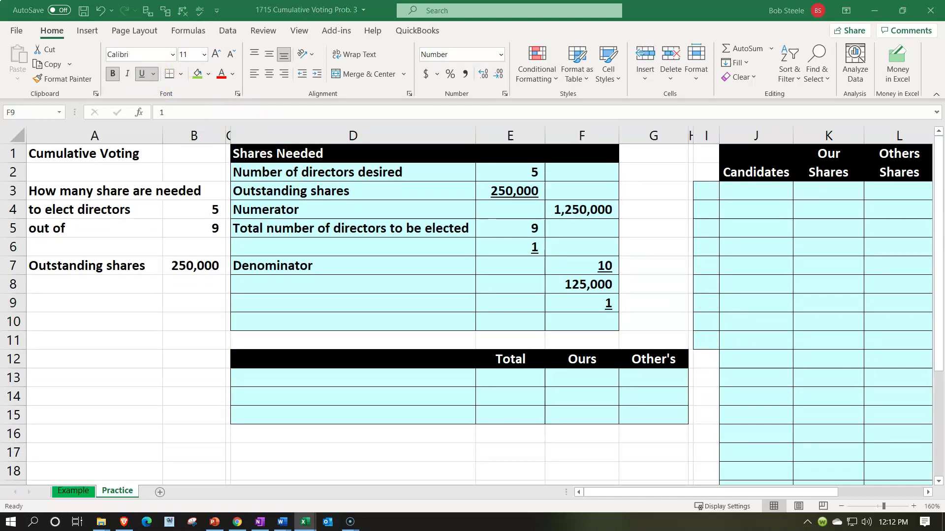
key("ctrl+c")
left_click(376, 310)
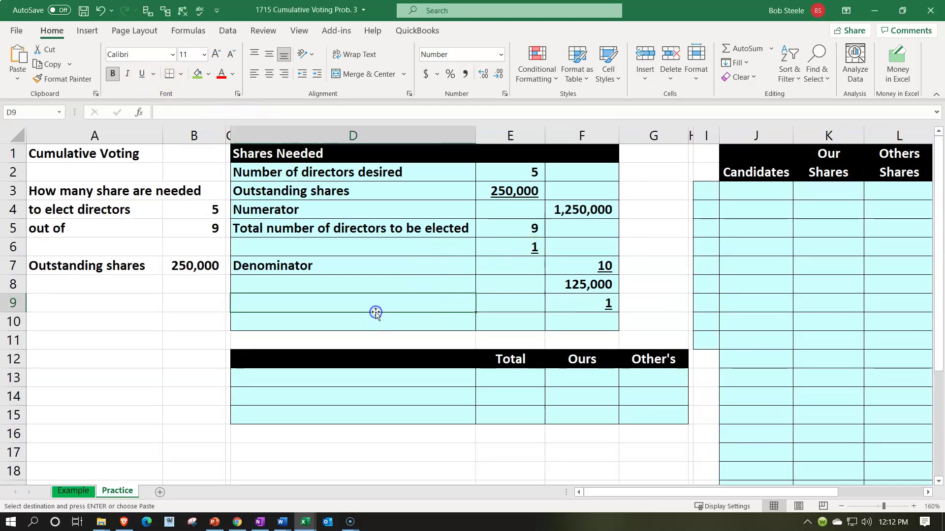
key("ctrl+v")
key("ctrl+z")
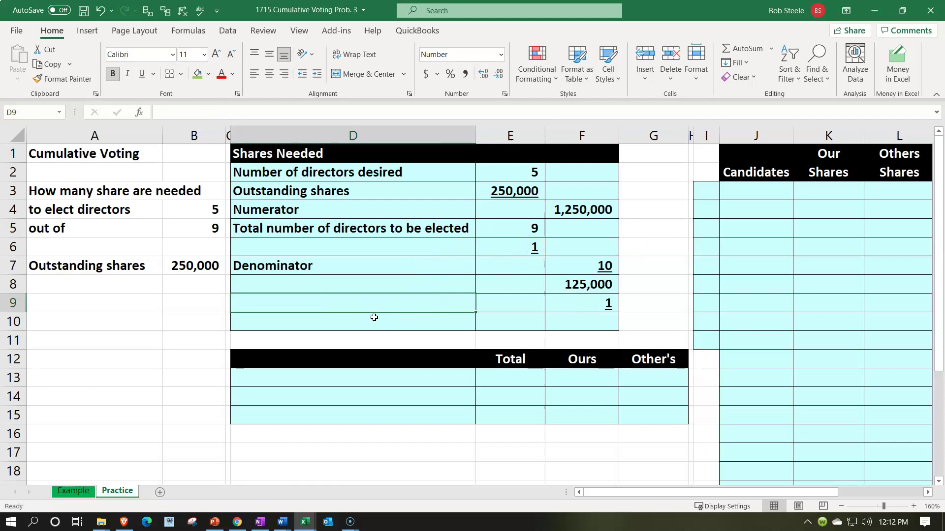
Step: Label D10 "Shares needed" and calculate it in F10 with the formula =F8+F9
left_click(374, 318)
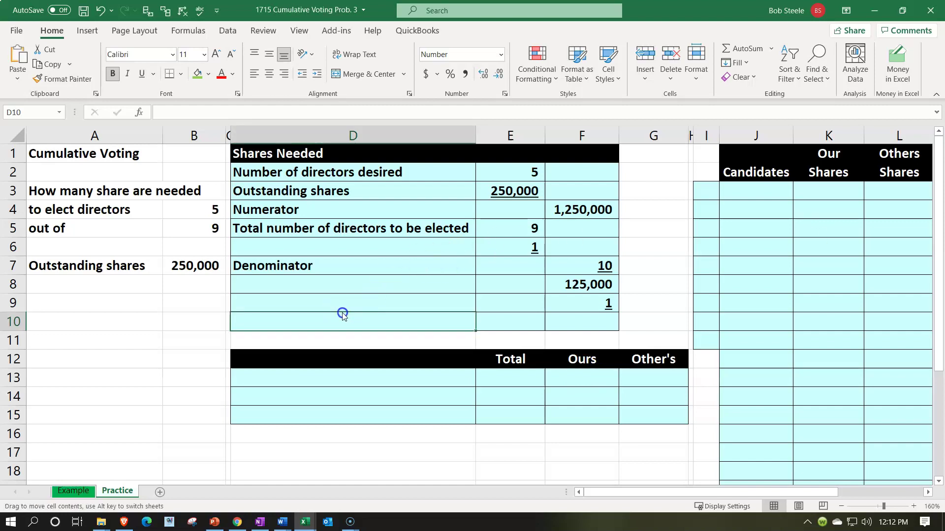
key("ctrl+v")
key("Right")
key("Right")
type("=")
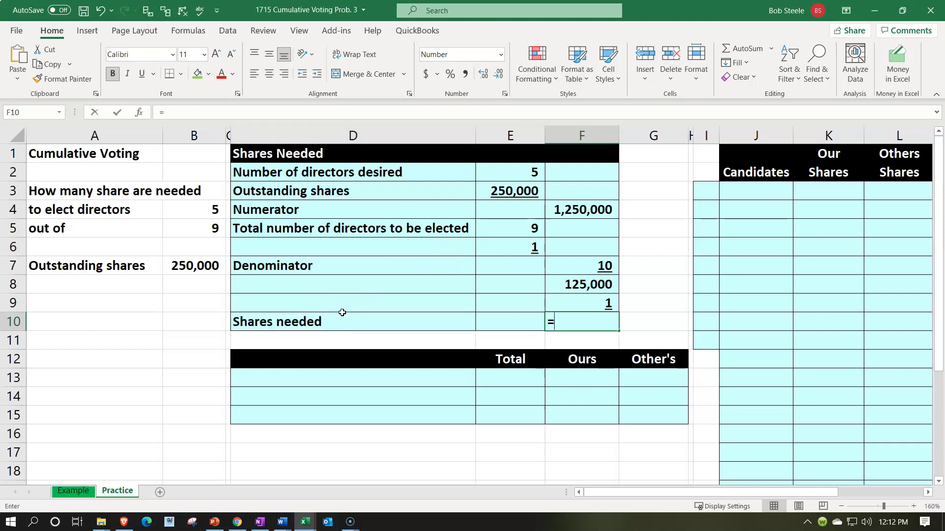
key("Up")
key("Up")
type("+")
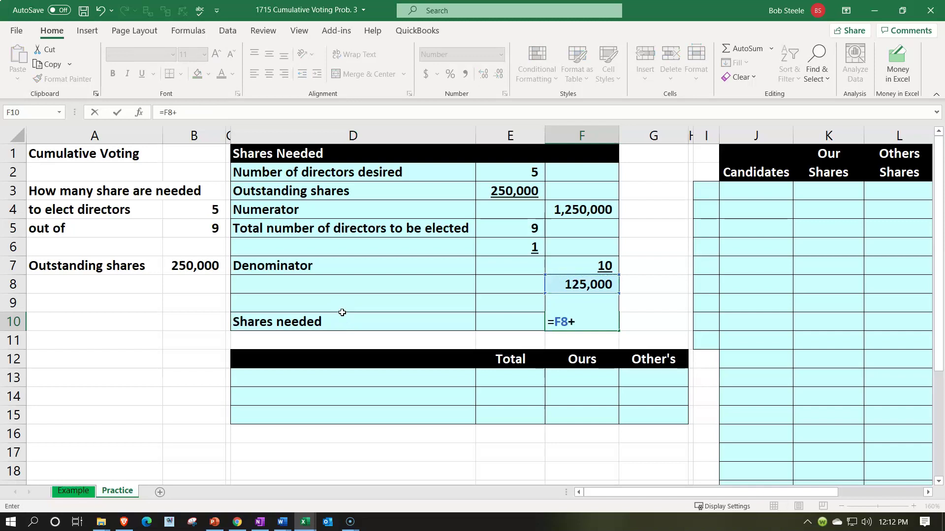
key("Up")
key("Return")
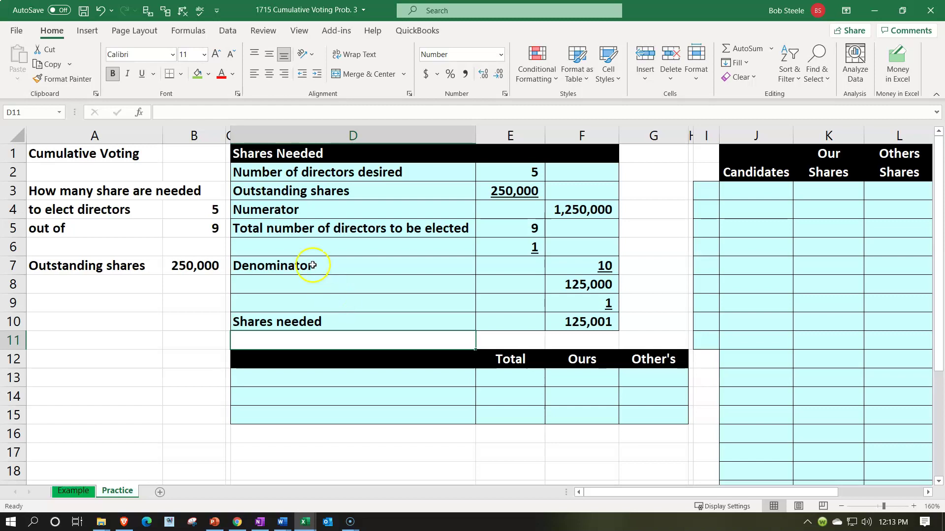
Step: Label D13 "Outstanding shares" and link the Total cell E13 to the outstanding shares in B7
left_click(204, 211)
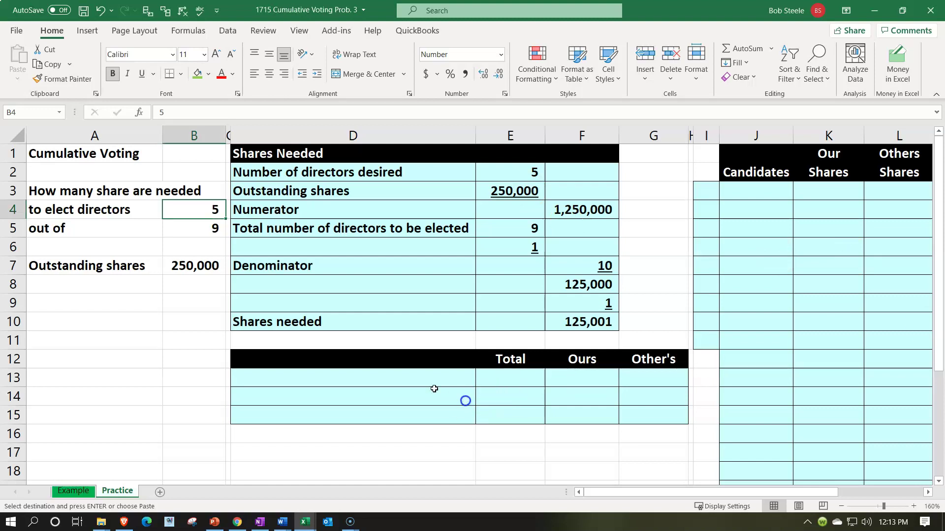
left_click(403, 384)
key("ctrl+v")
key("Right")
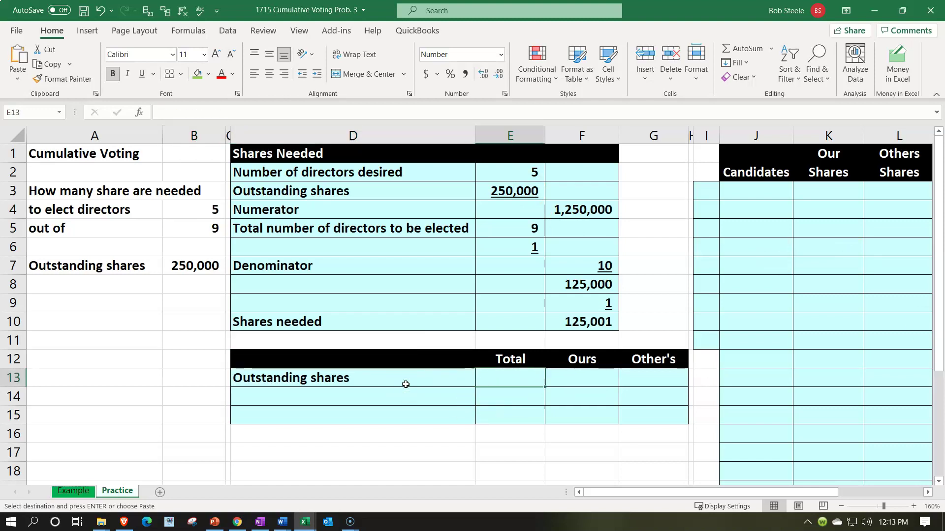
type("=")
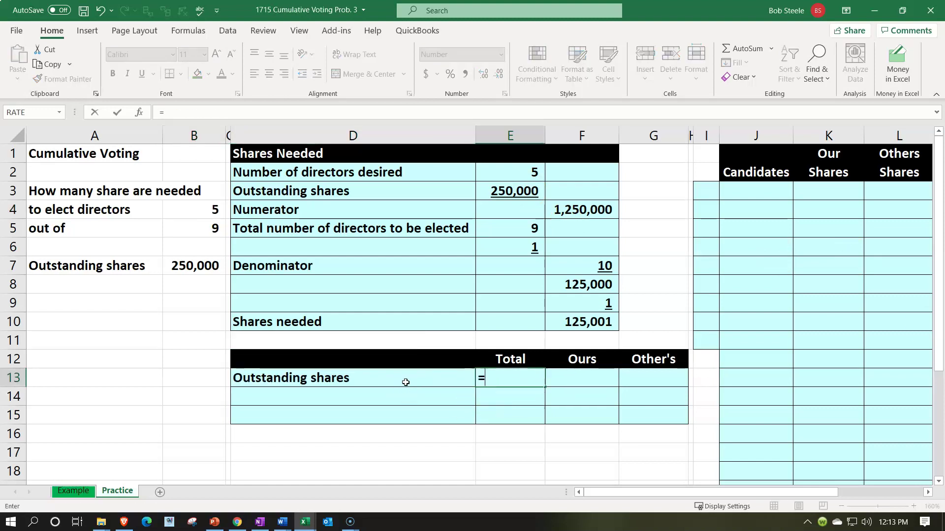
key("Left")
key("Left")
key("Left")
key("Left")
key("Up")
key("Up")
key("Up")
key("Up")
key("Up")
key("Up")
key("Right")
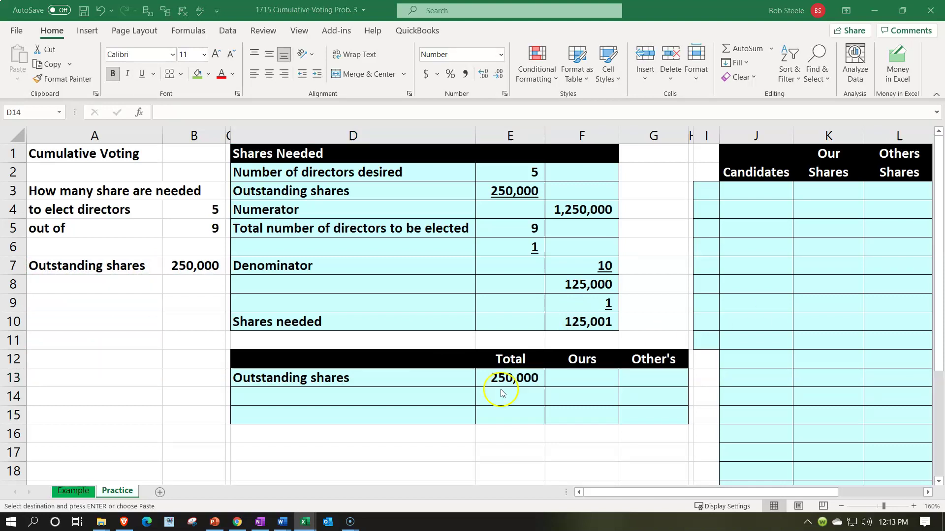
key("Return")
Step: Label D14 "Total number of directors to be elected" and enter an underlined =B5 in E14
left_click(374, 392)
key("ctrl+c")
key("Right")
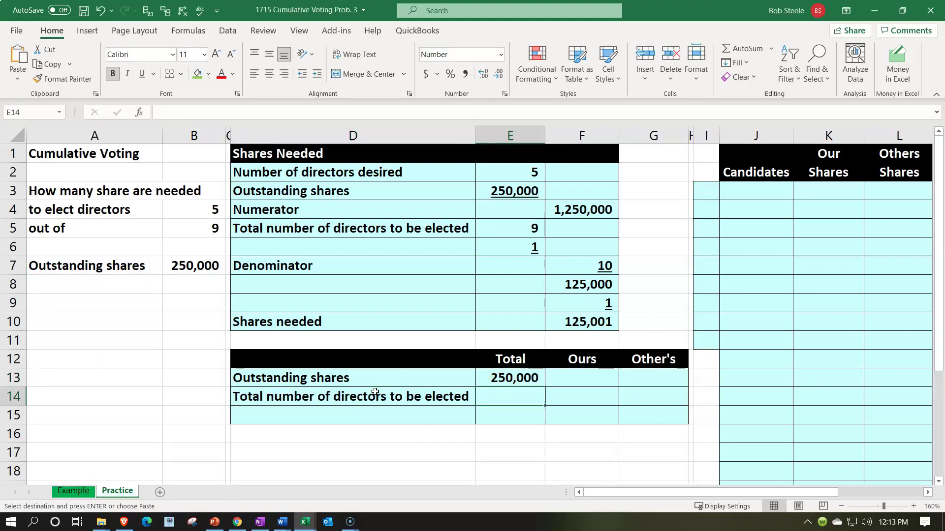
type("=")
left_click(374, 393)
key("Left")
key("Left")
key("Up")
key("Up")
key("Up")
key("Up")
key("Up")
key("Up")
key("Up")
key("Up")
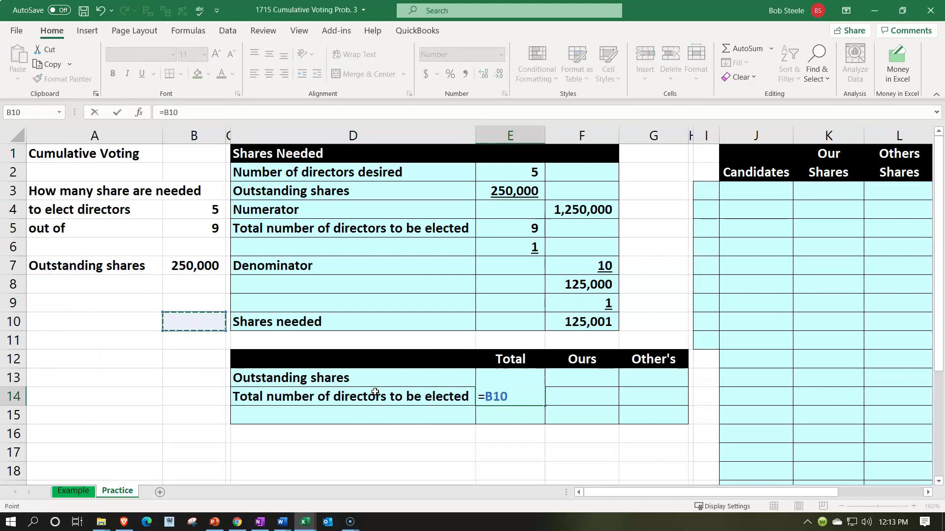
key("ctrl+Return")
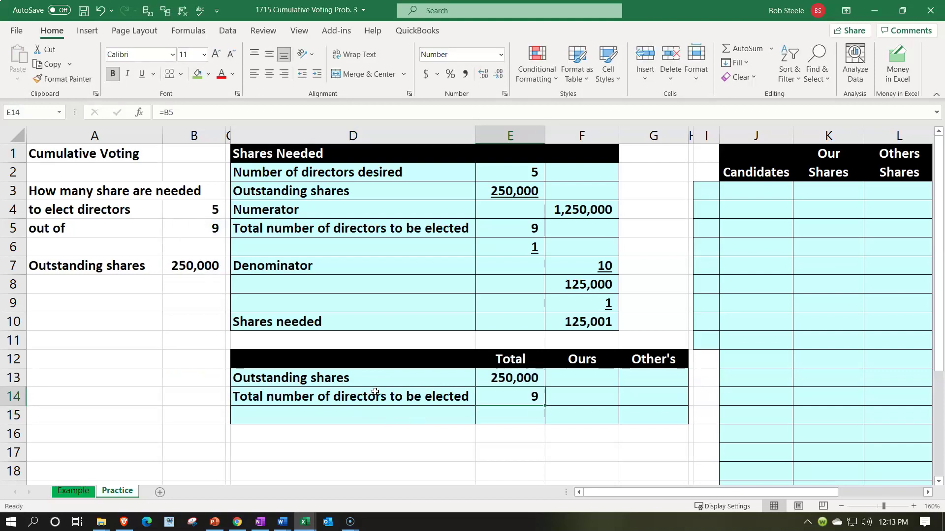
left_click(142, 73)
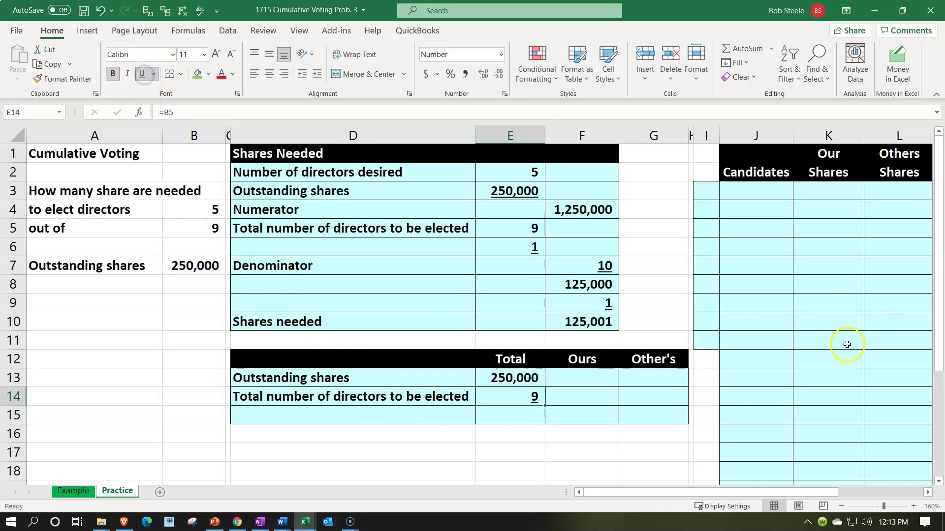
Step: Label D15 "Votes" and calculate the total votes in E15 with the formula =E13*E14
left_click(392, 418)
type("Vote")
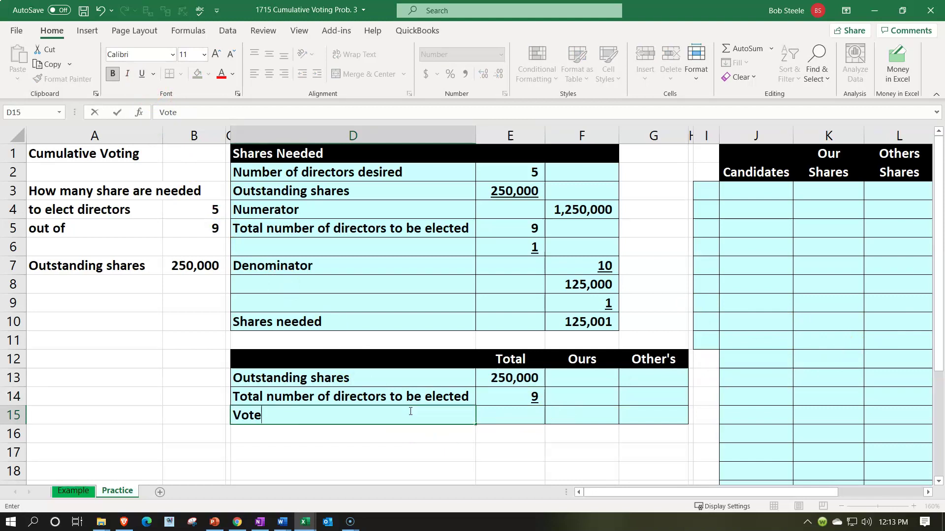
type("s")
key("Tab")
type("=")
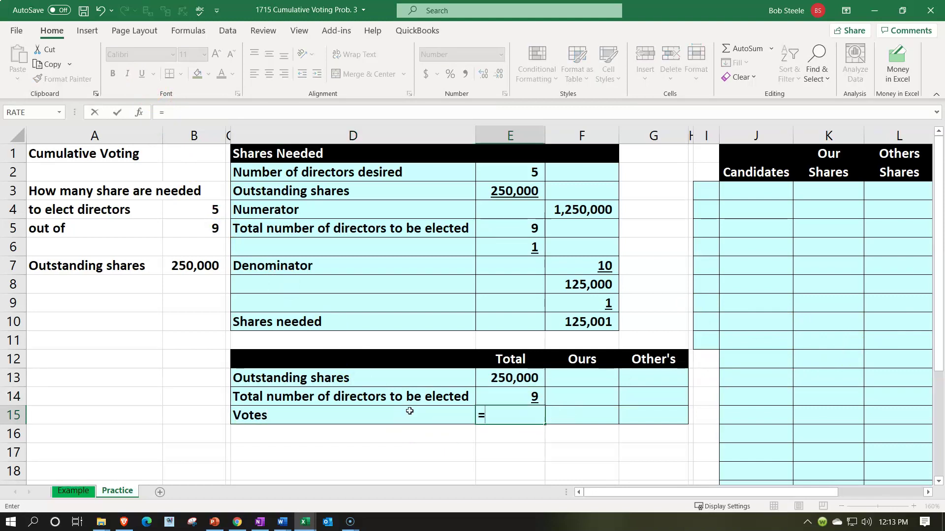
key("Up")
key("Up")
type("*")
key("Up")
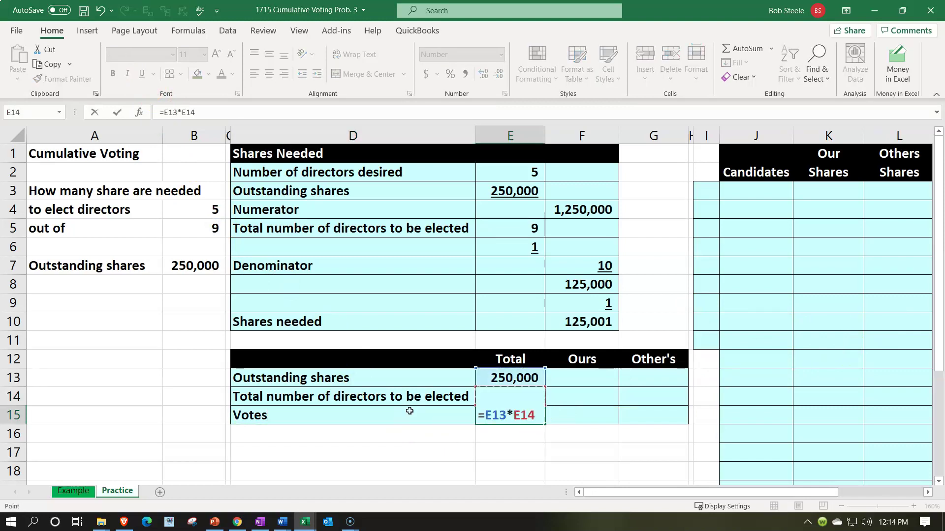
key("Return")
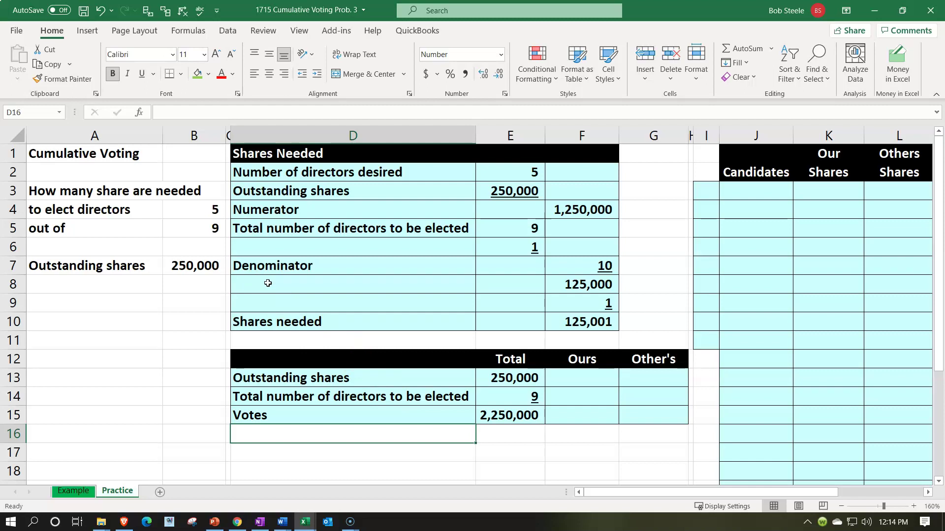
Step: Link the Ours outstanding shares cell F13 to the shares needed in F10
key("Right")
key("Right")
key("Up")
key("Up")
key("Up")
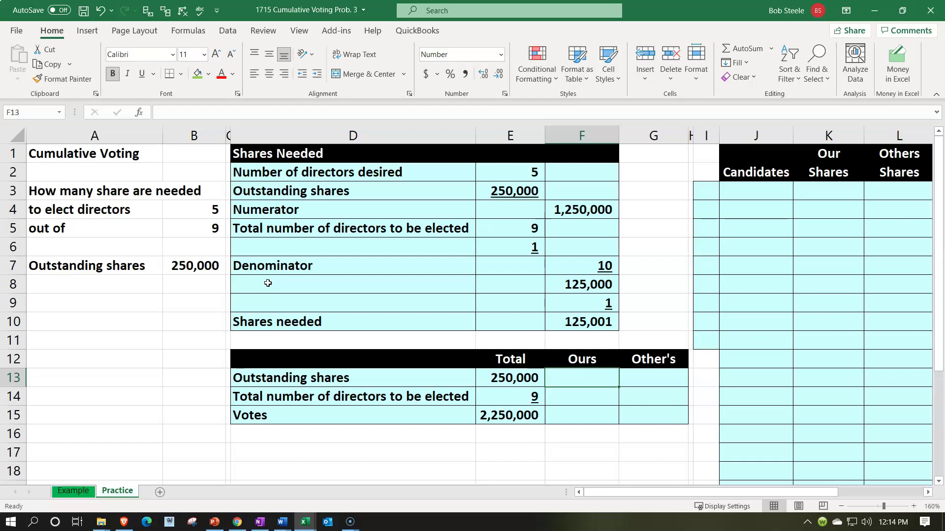
type("=")
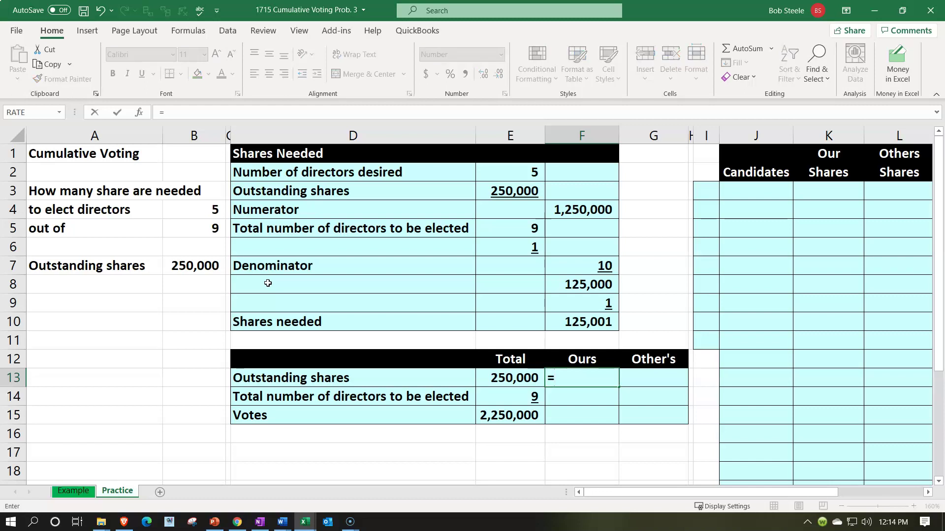
key("Up")
key("Up")
key("Up")
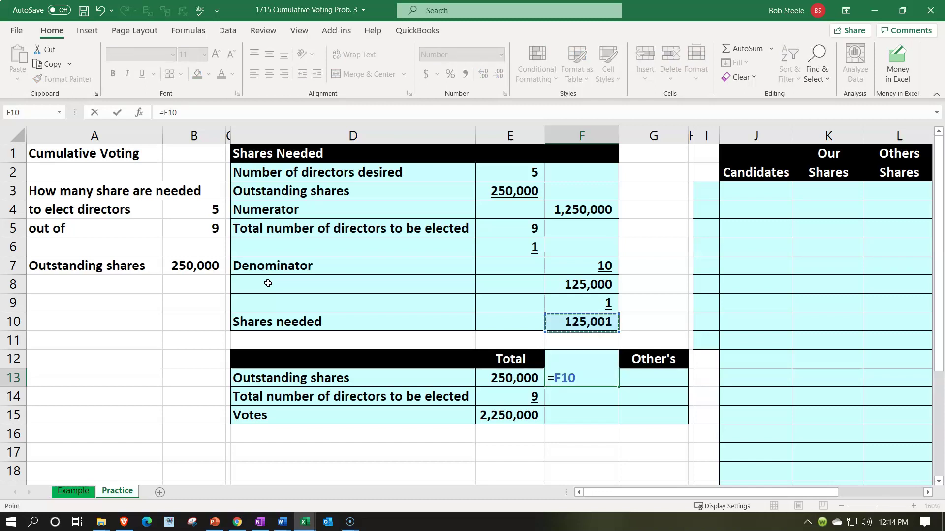
key("Return")
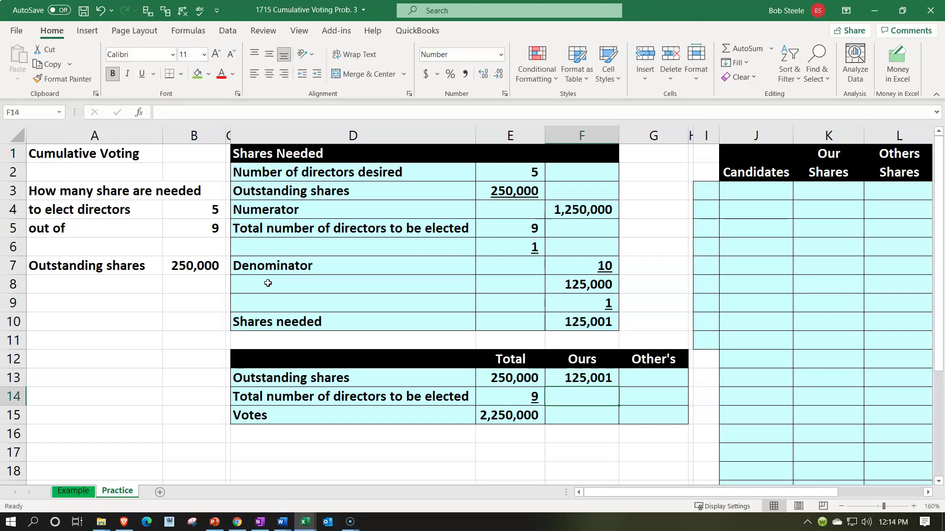
Step: Link F14 in the Ours column to the number of directors in E14 and underline it
type("=")
key("Left")
key("Return")
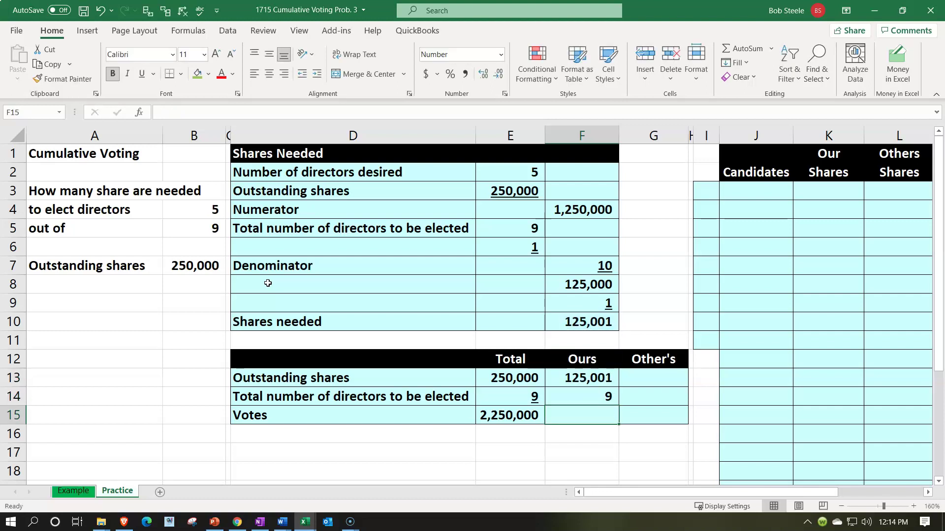
key("Up")
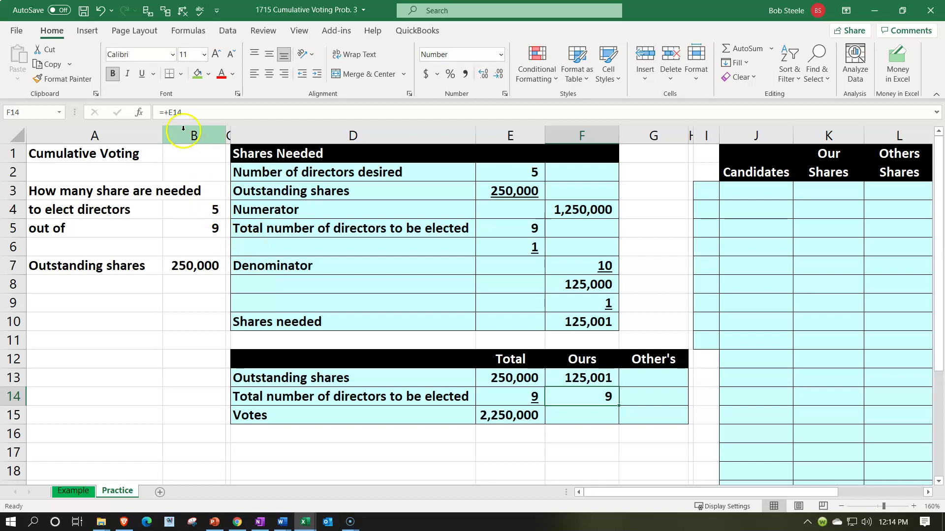
left_click(142, 73)
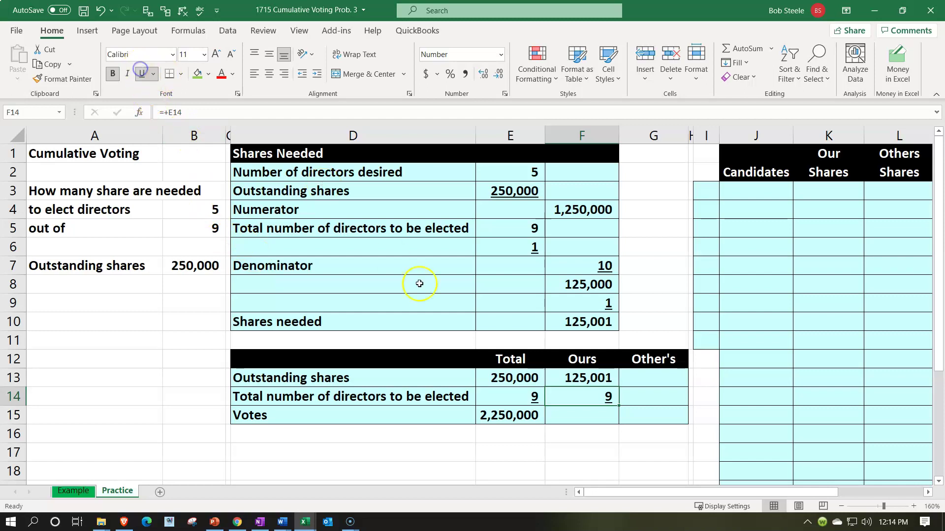
Step: Calculate the Ours votes in F15 with the formula =F13*F14
left_click(568, 414)
type("=")
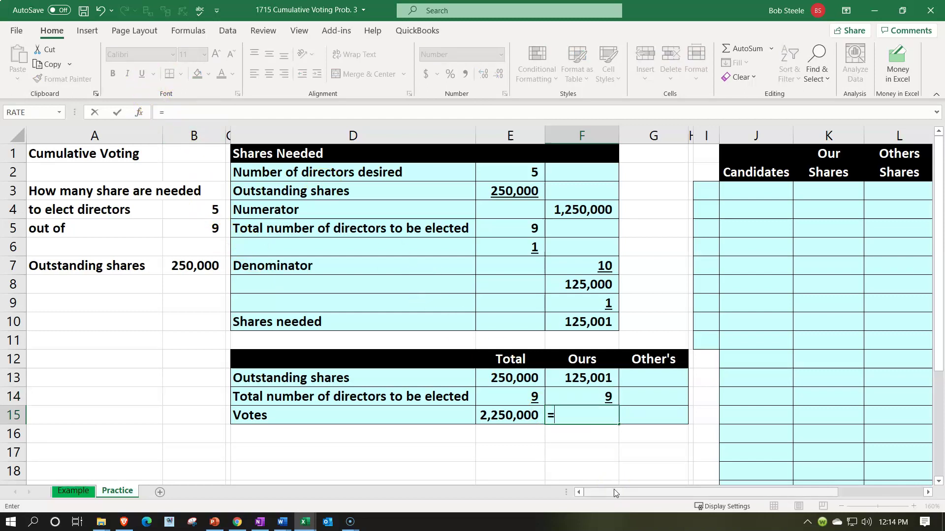
key("Up")
key("Up")
type("*")
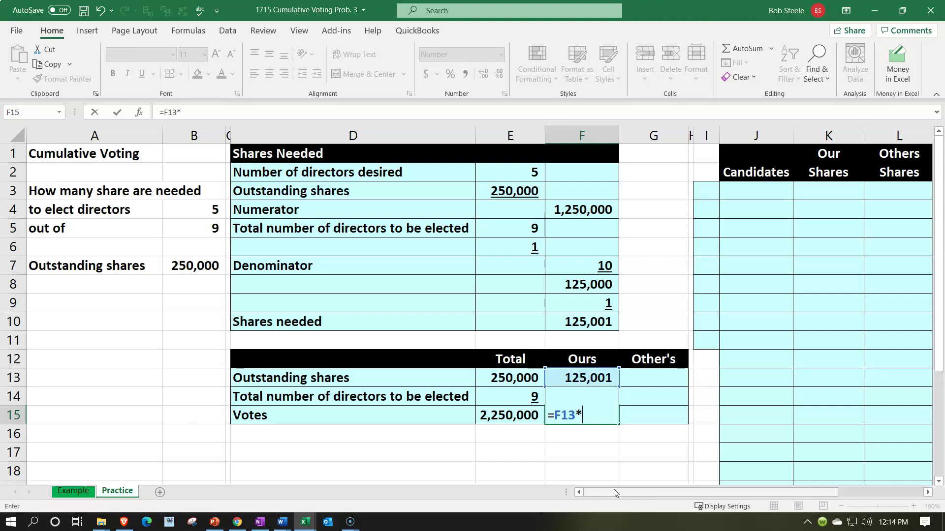
key("Up")
key("Return")
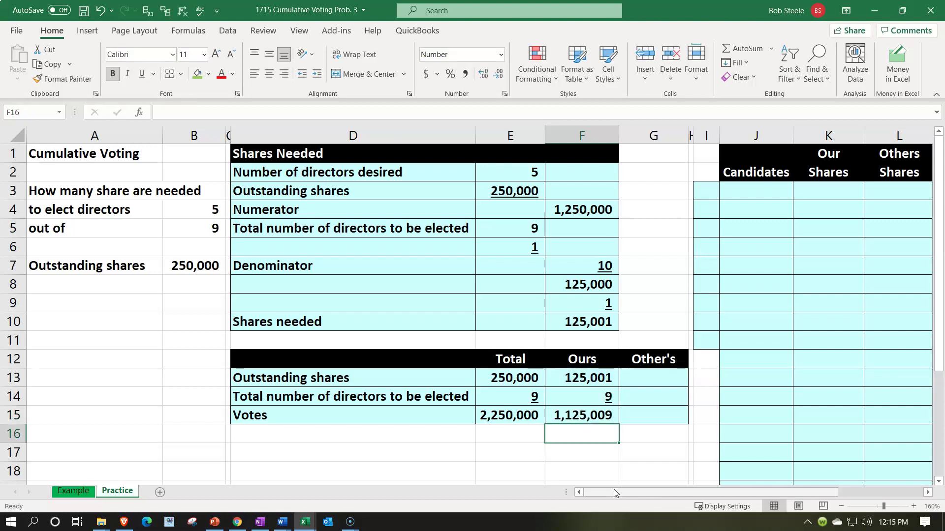
Step: Calculate the Other's outstanding shares in G13 with the formula =E13-F13
key("Right")
key("Up")
key("Up")
key("Up")
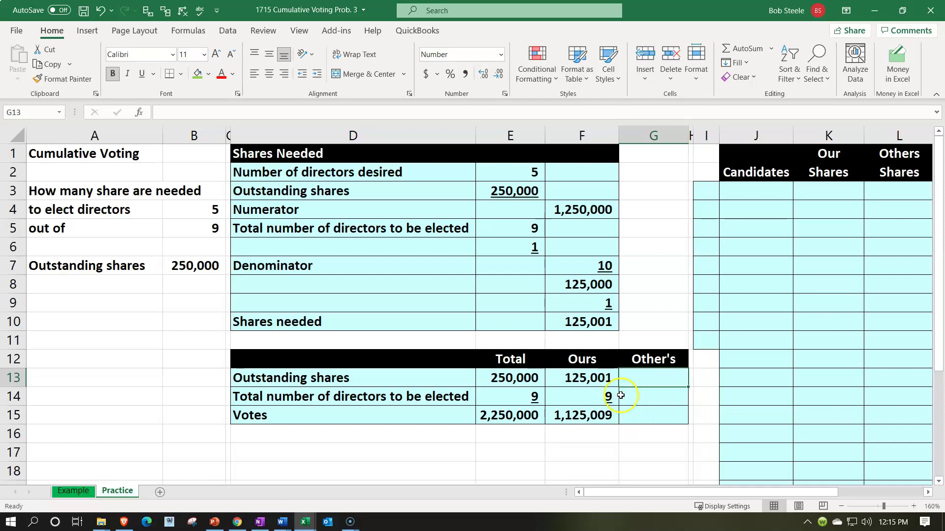
left_click_drag(595, 379, 593, 416)
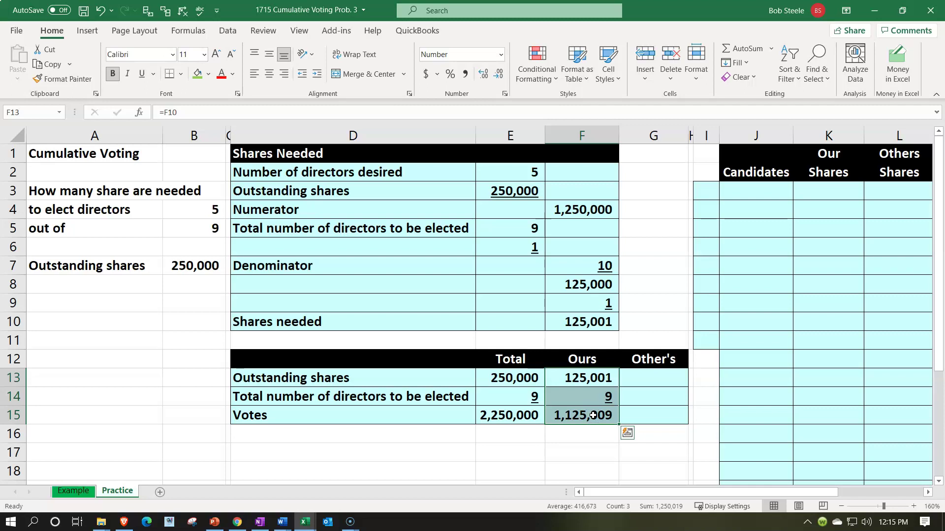
left_click(628, 374)
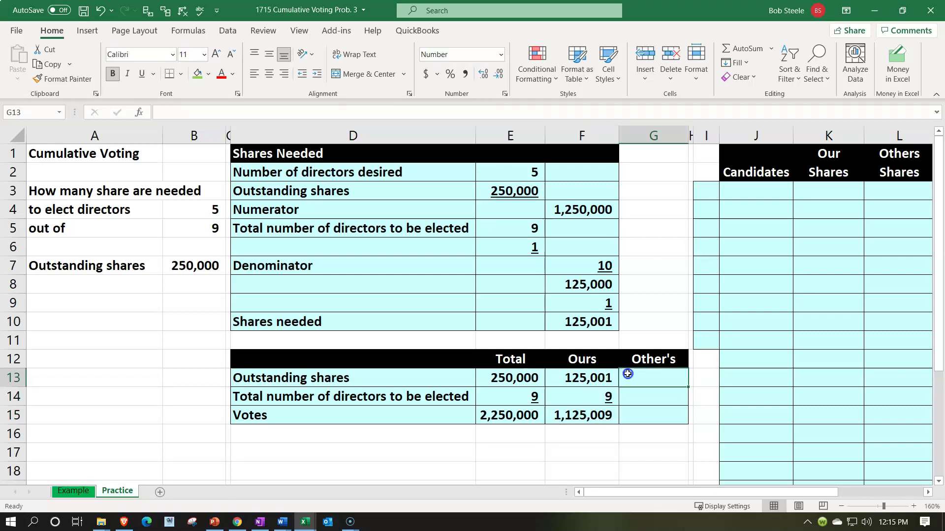
type("=")
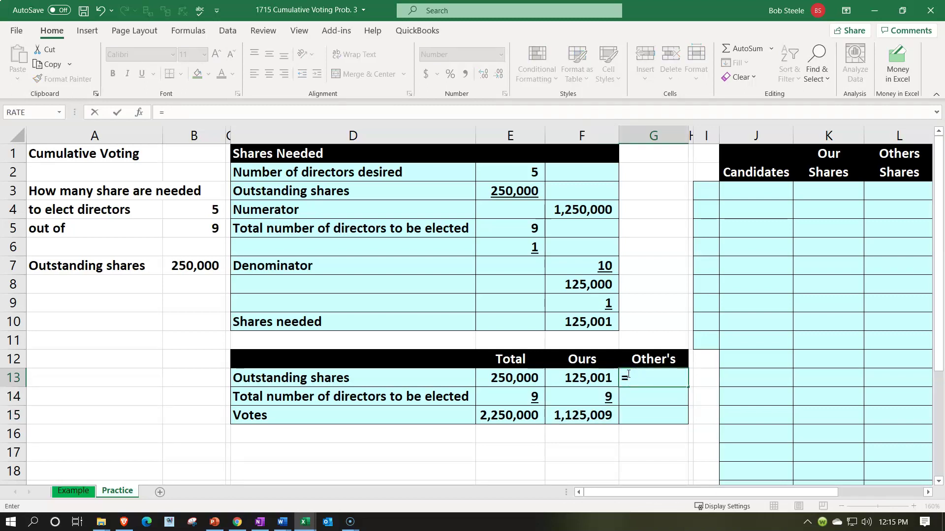
key("Left")
key("Left")
type("-")
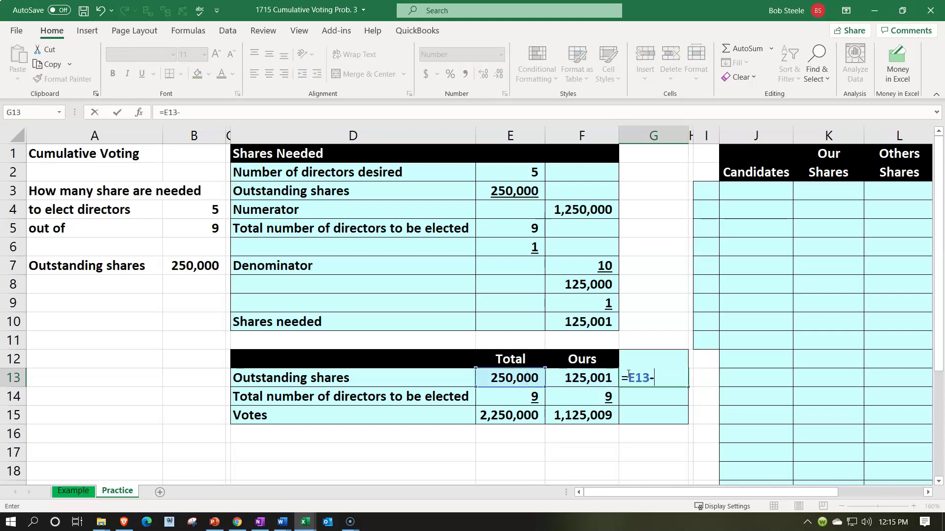
key("Left")
key("Return")
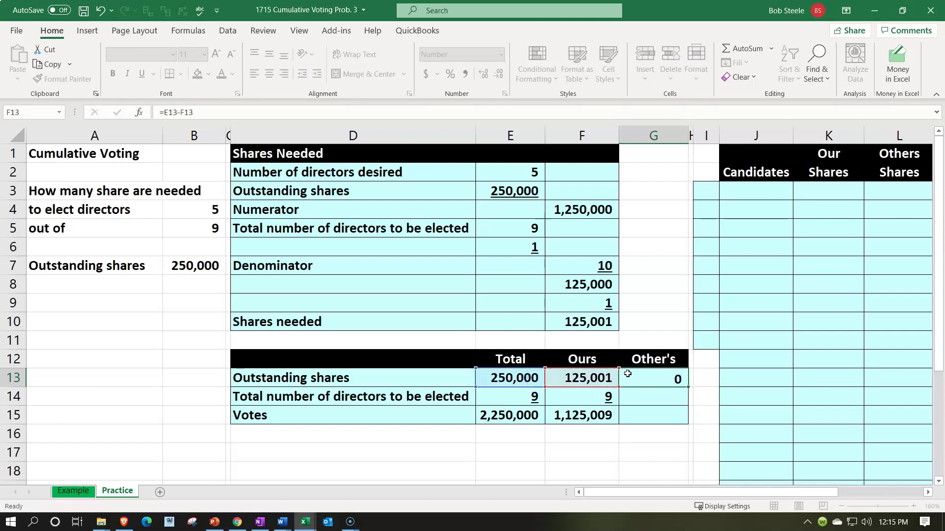
Step: Link G14 in the Other's column to the number of directors in F14 and underline it
type("=")
key("Left")
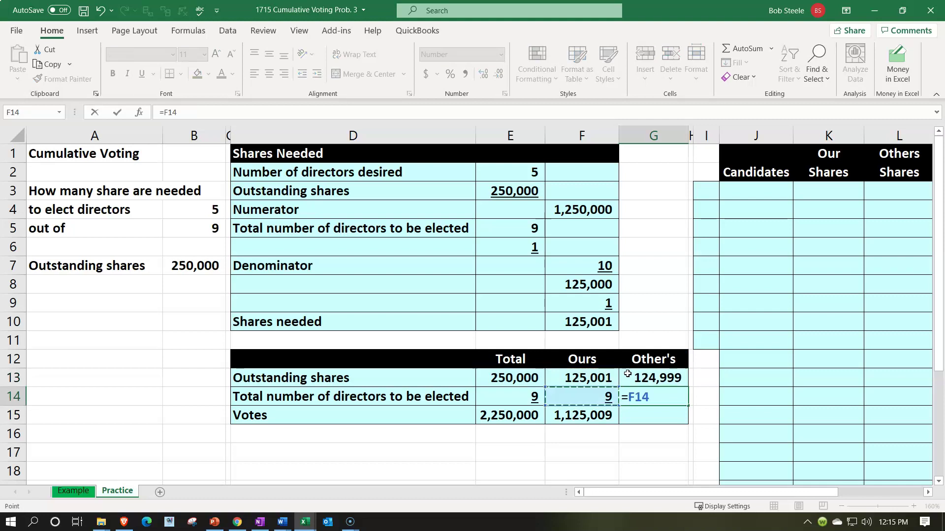
key("Return")
key("Up")
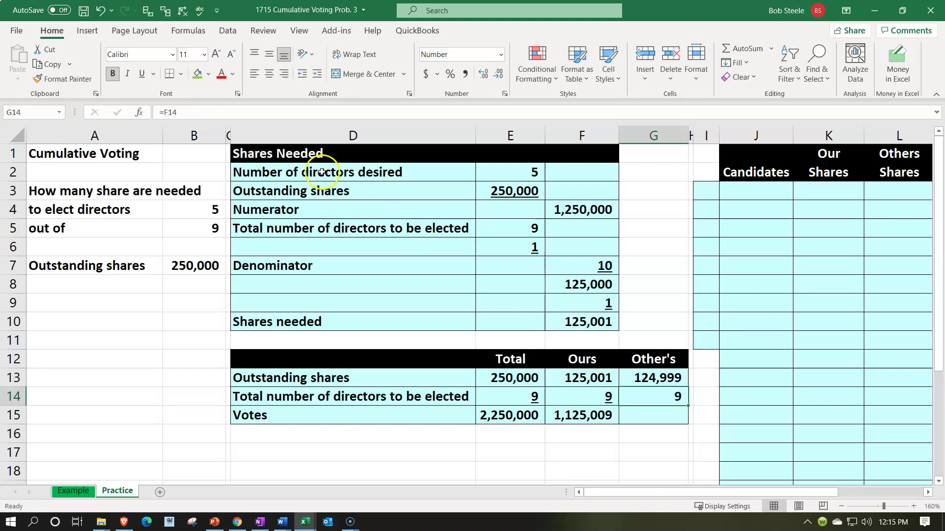
left_click(143, 75)
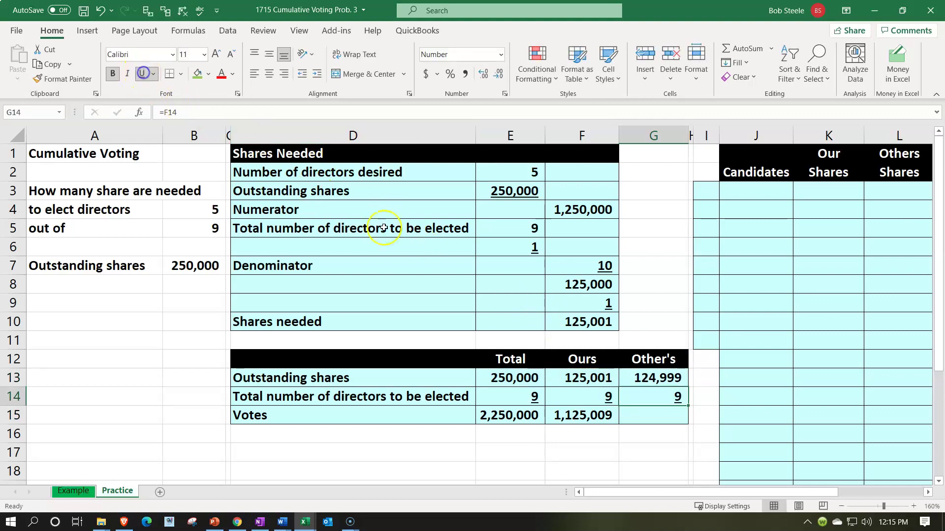
Step: Calculate the Other's votes in G15 with the formula =G13*G14
left_click(644, 423)
type("=")
key("Up")
key("Up")
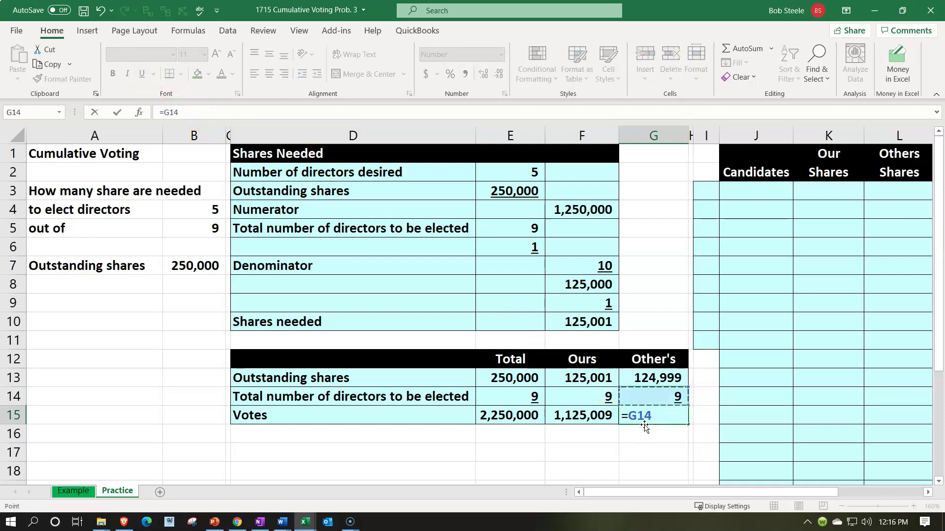
type("*")
key("Up")
key("Return")
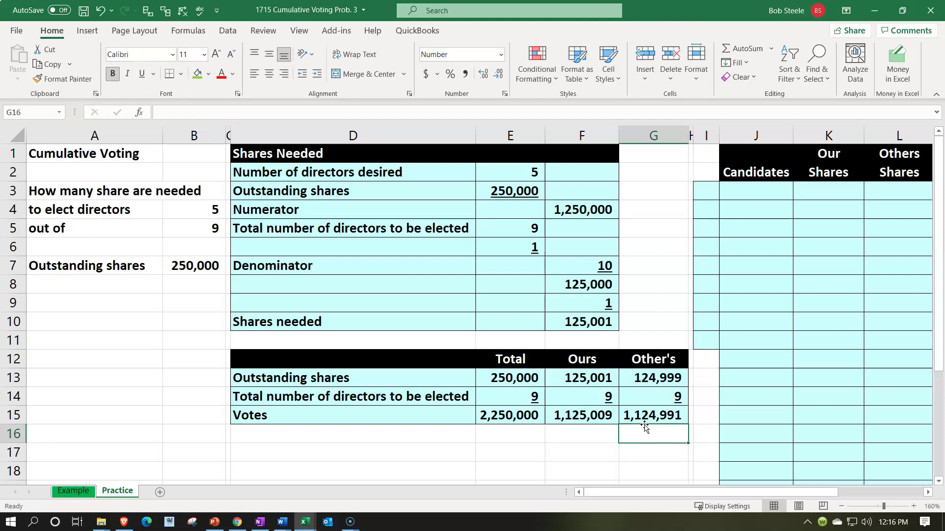
left_click(645, 424)
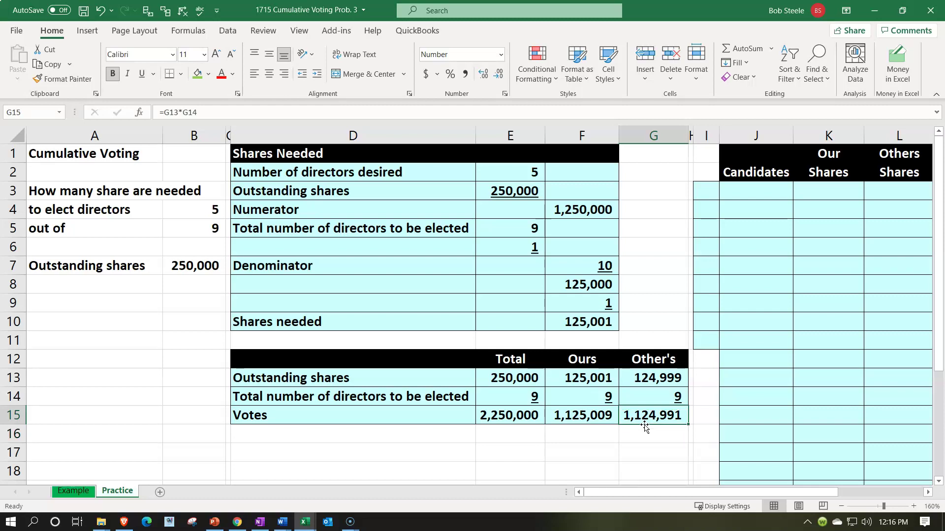
key("Left")
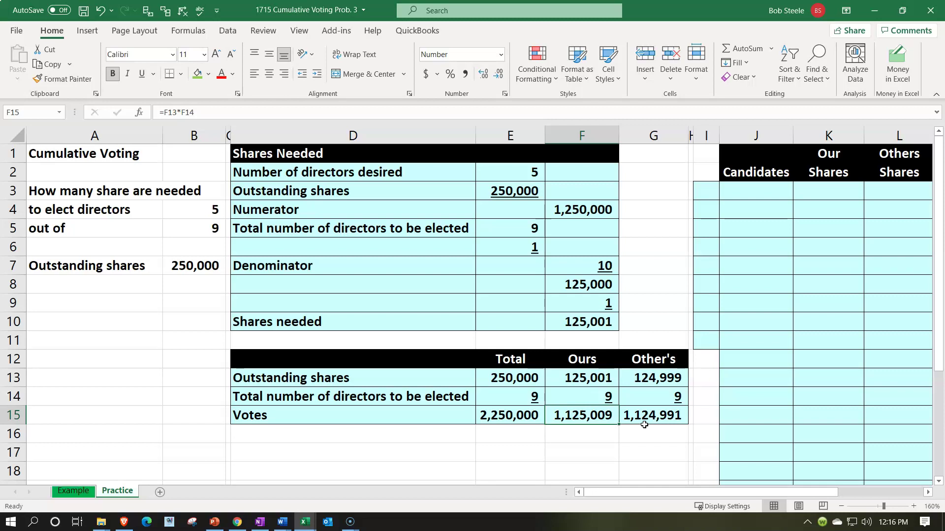
left_click(211, 212)
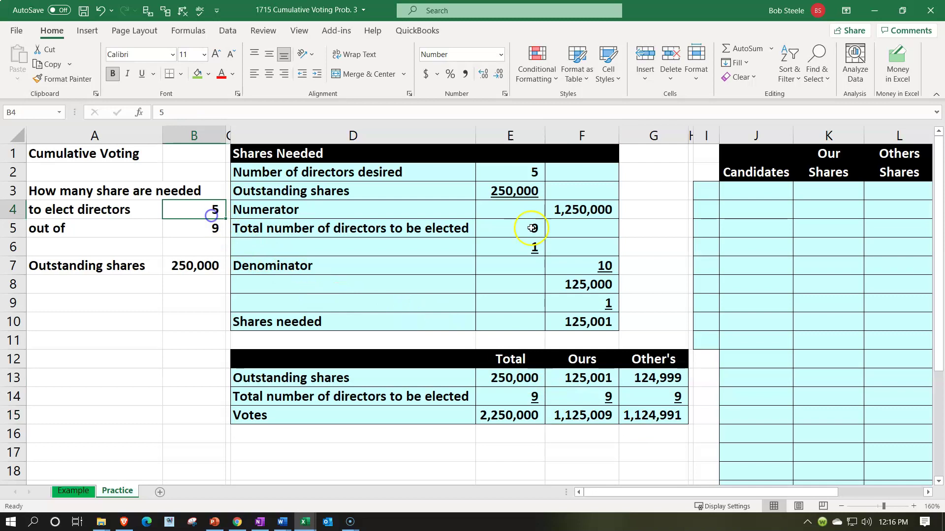
Step: Number the rows beside the Candidates column from 1 to 9 in I3:I11, filling the series down from 1 and 2
left_click(664, 208)
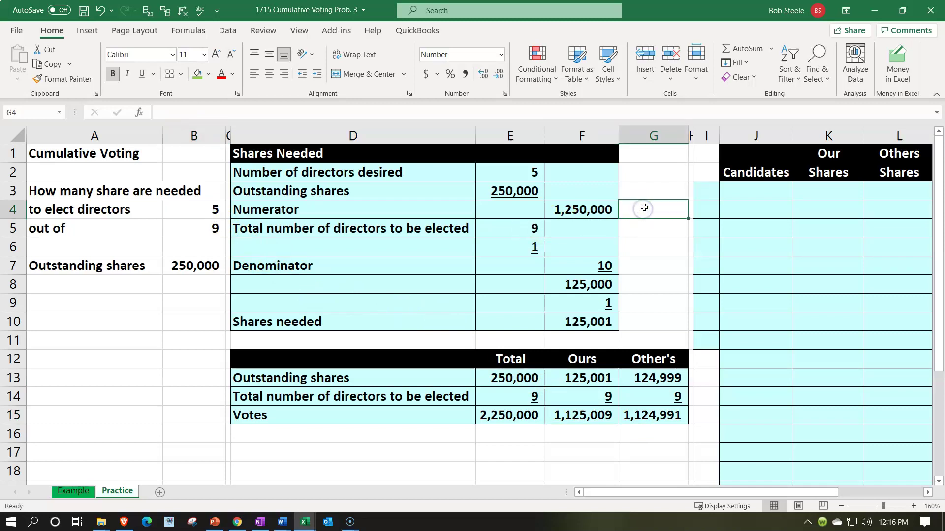
key("Right")
key("Right")
key("Right")
key("Right")
key("Right")
key("Right")
key("Right")
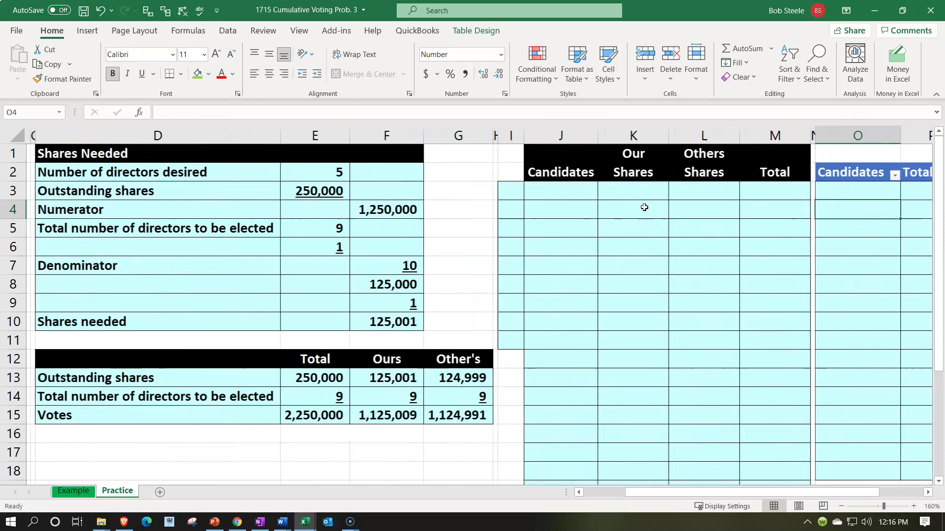
key("Left")
key("Left")
key("Left")
key("Left")
key("Left")
key("Up")
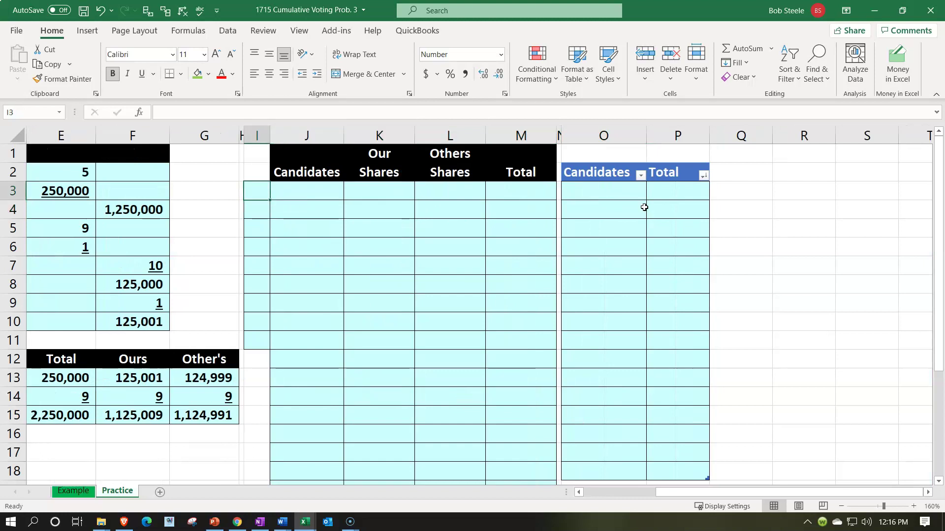
type("1")
key("Return")
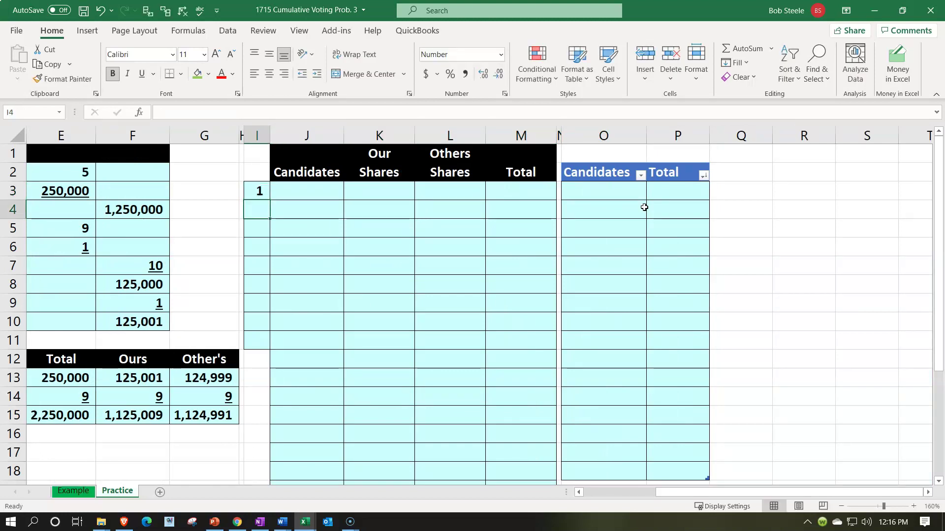
type("5")
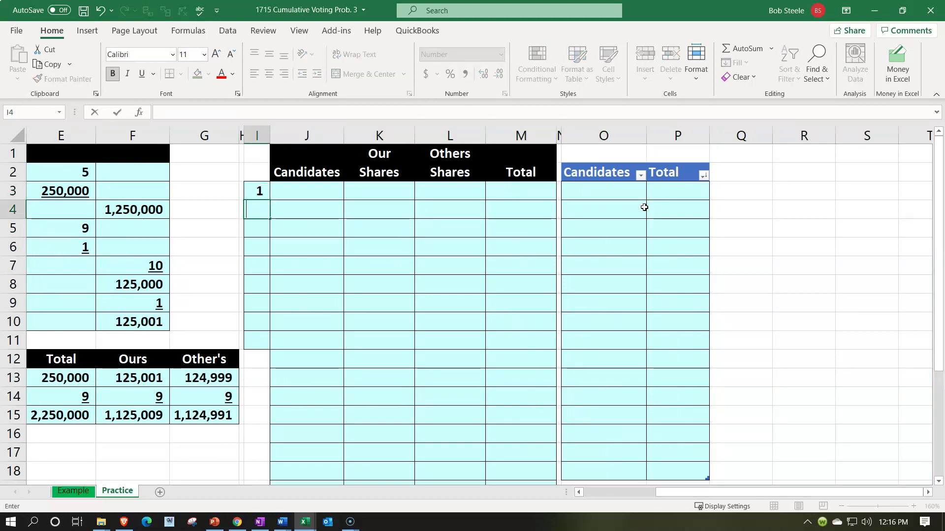
key("Return")
key("Up")
type("2")
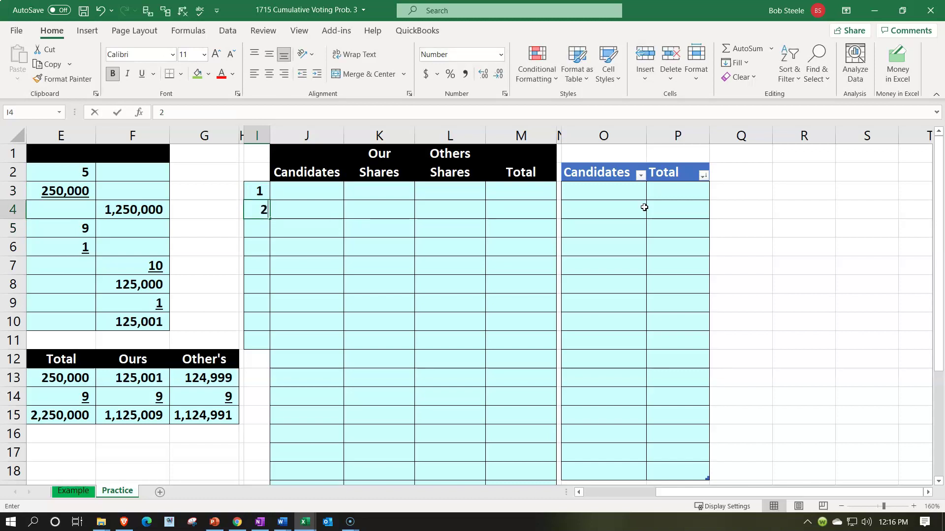
key("Return")
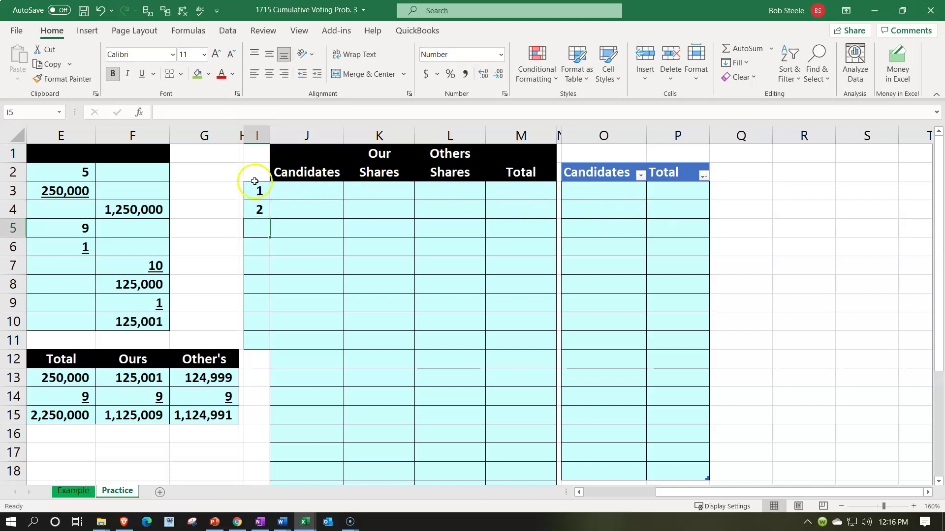
left_click_drag(255, 182, 266, 343)
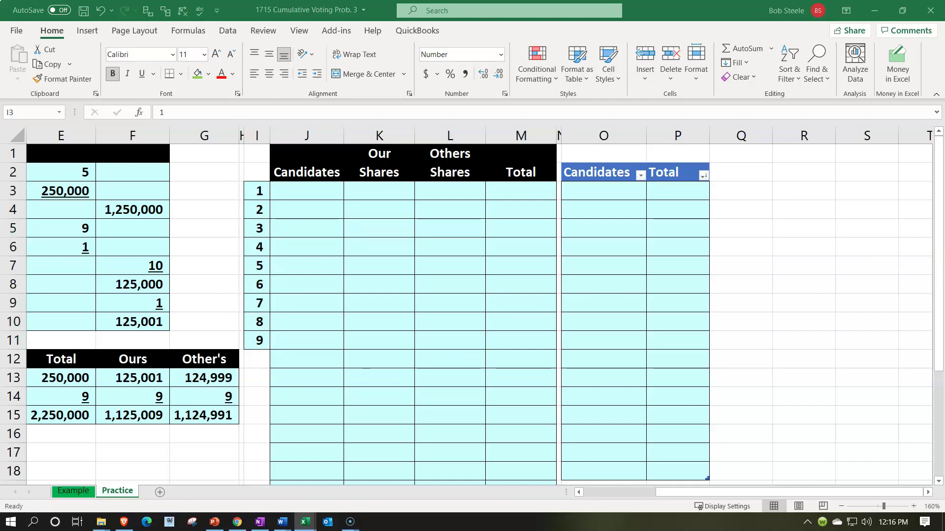
Step: Copy the candidate letters A to P into the Candidates column at J3:J18 and center them
key("ctrl+c")
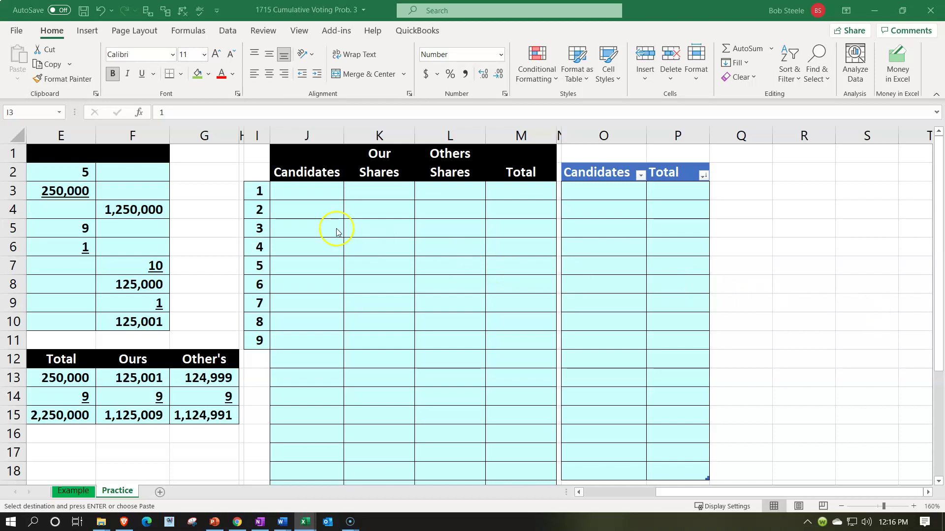
left_click(302, 191)
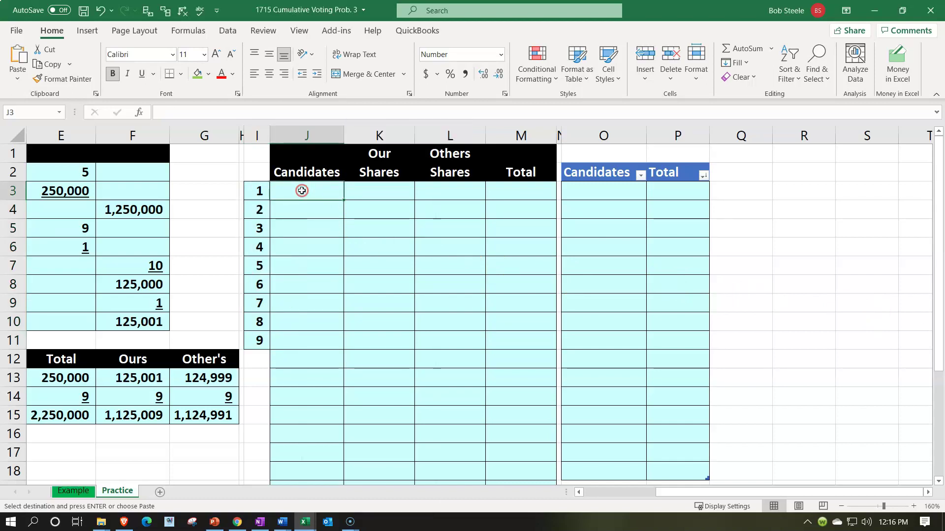
right_click(302, 191)
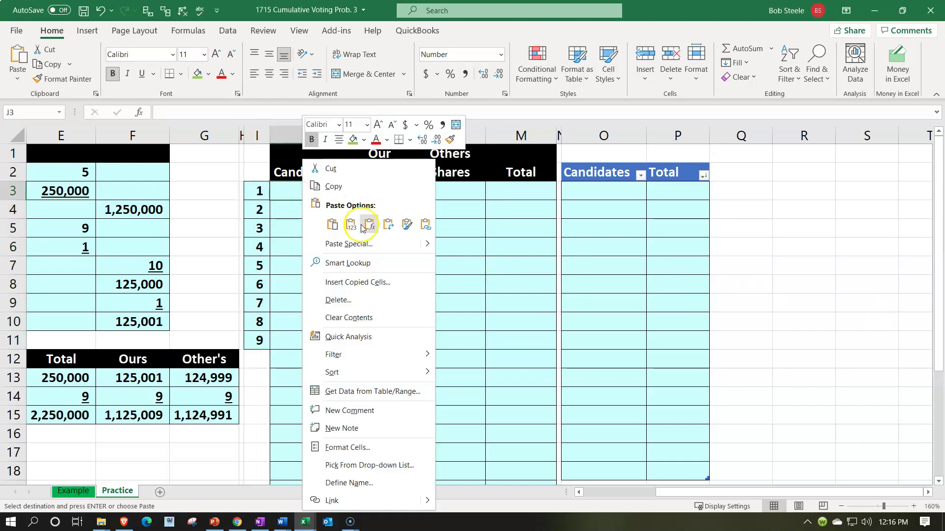
left_click(361, 226)
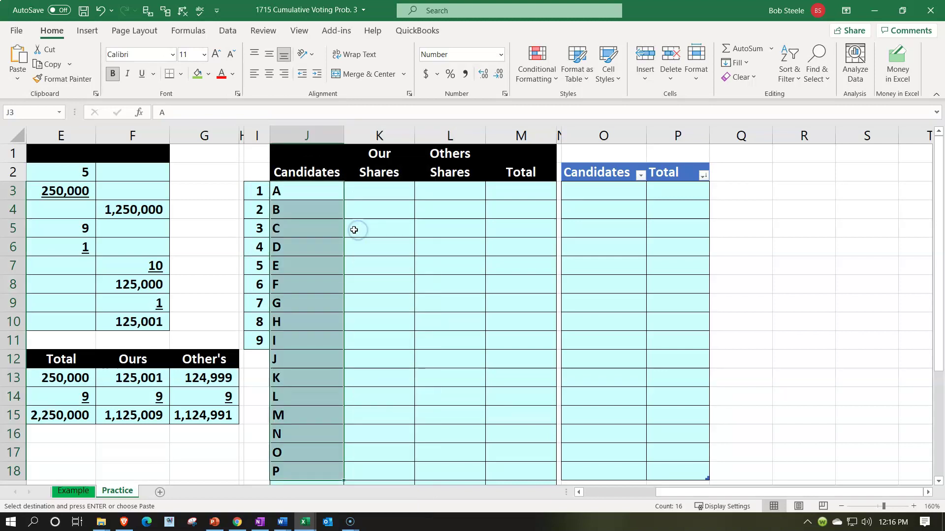
left_click(269, 74)
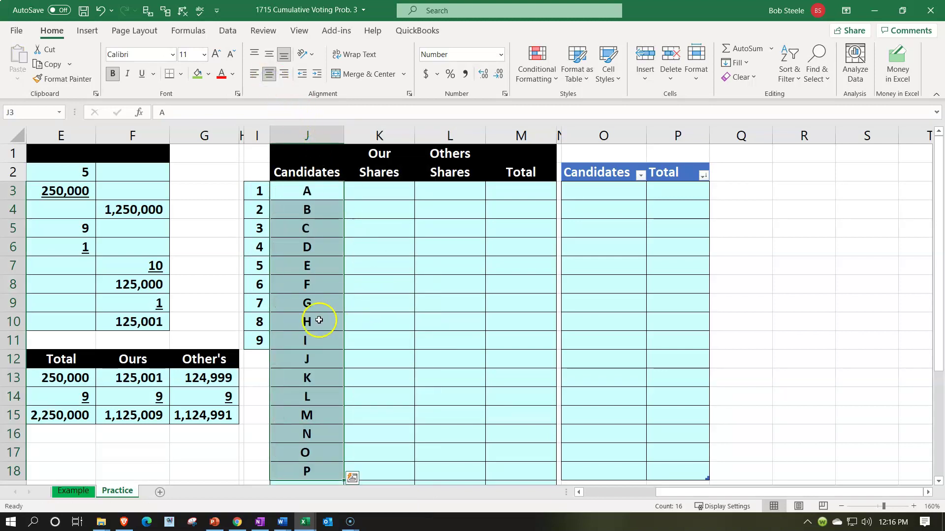
scroll(325, 323, "down", 3)
scroll(327, 329, "up", 1)
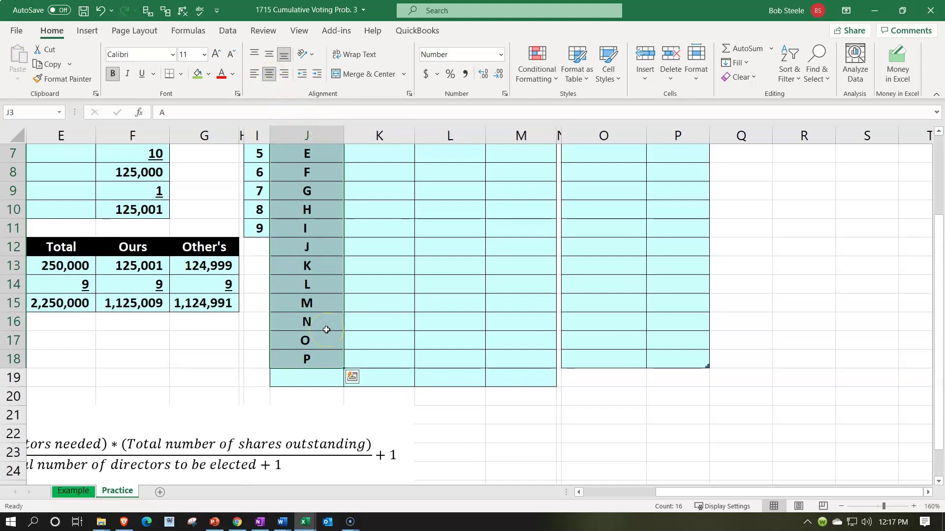
scroll(323, 344, "up", 2)
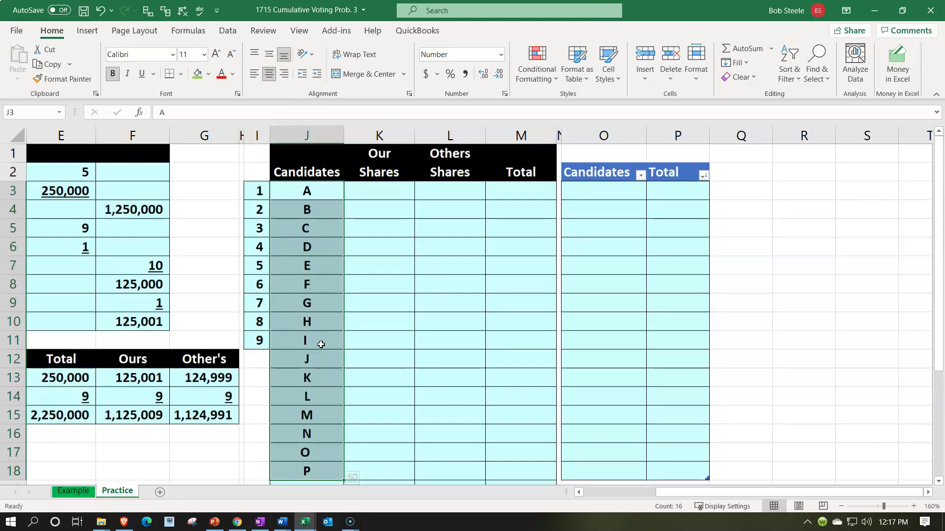
Step: Fill the first five candidate rows, I3:M7, with green
left_click(357, 190)
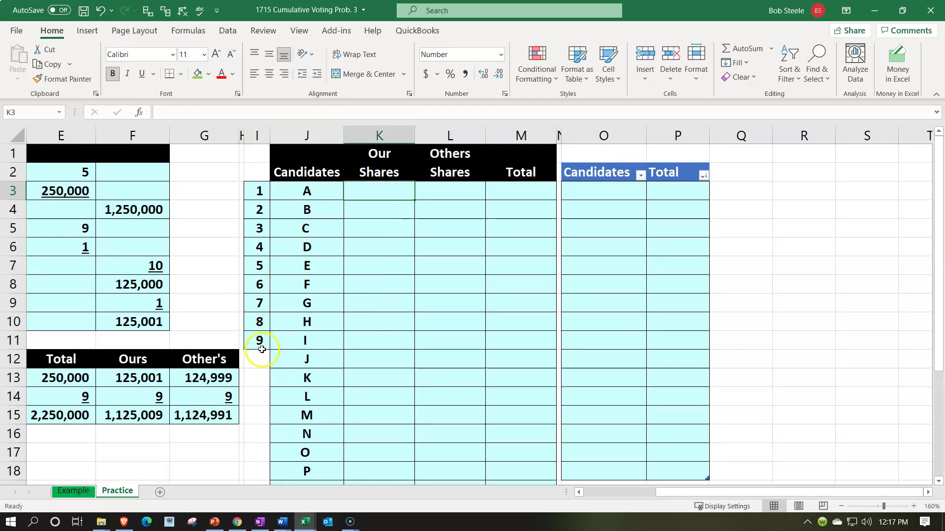
left_click(267, 197)
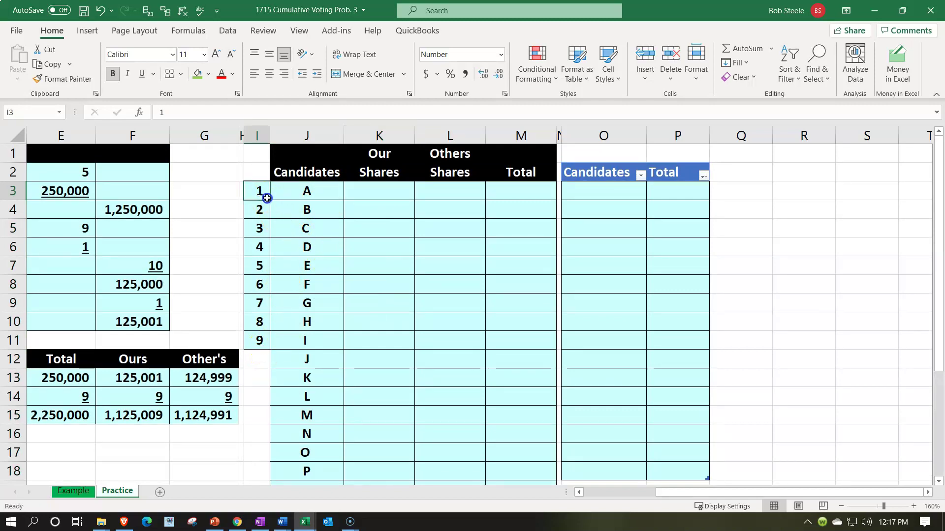
left_click_drag(267, 198, 495, 264)
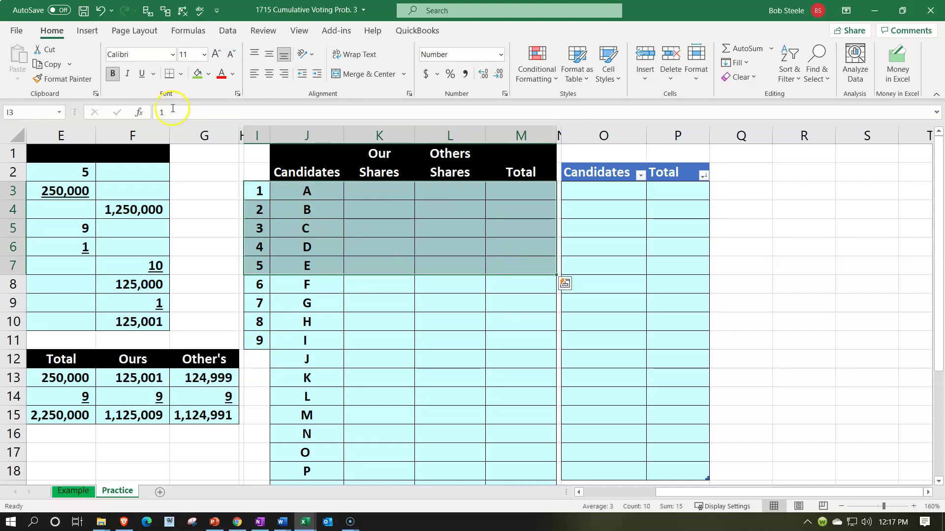
left_click(197, 74)
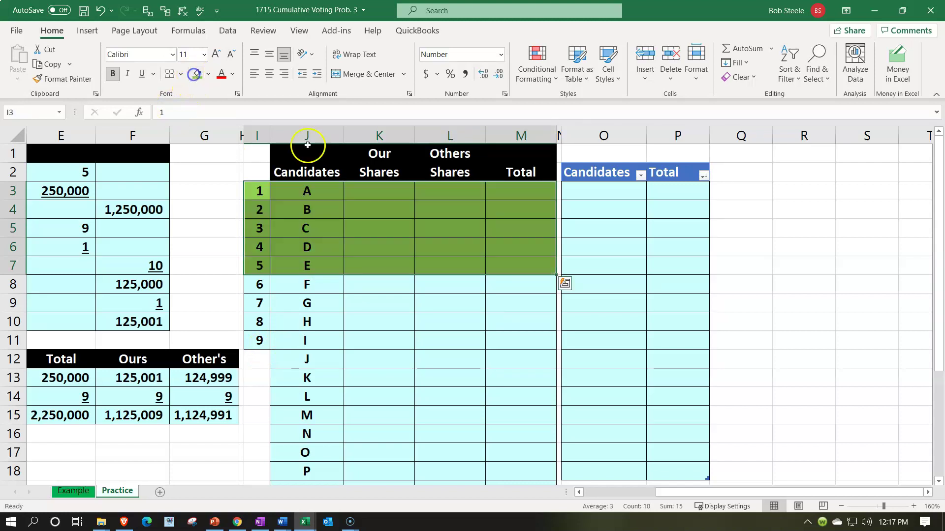
Step: Split our votes evenly among candidates A to E in K3:K7, starting with =F15/5 in K3 and repeating its value below
left_click(375, 197)
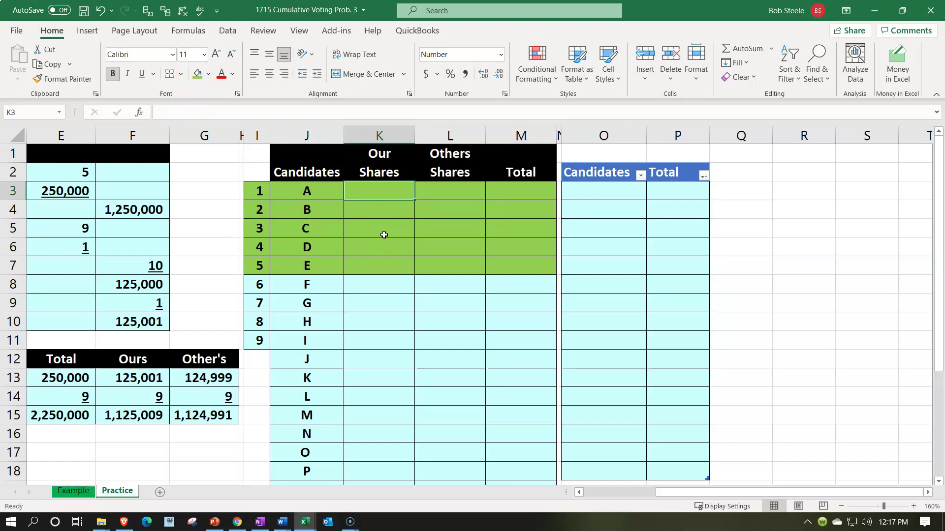
type("=")
key("Down")
key("Down")
key("Down")
key("Down")
key("Down")
key("Down")
key("Down")
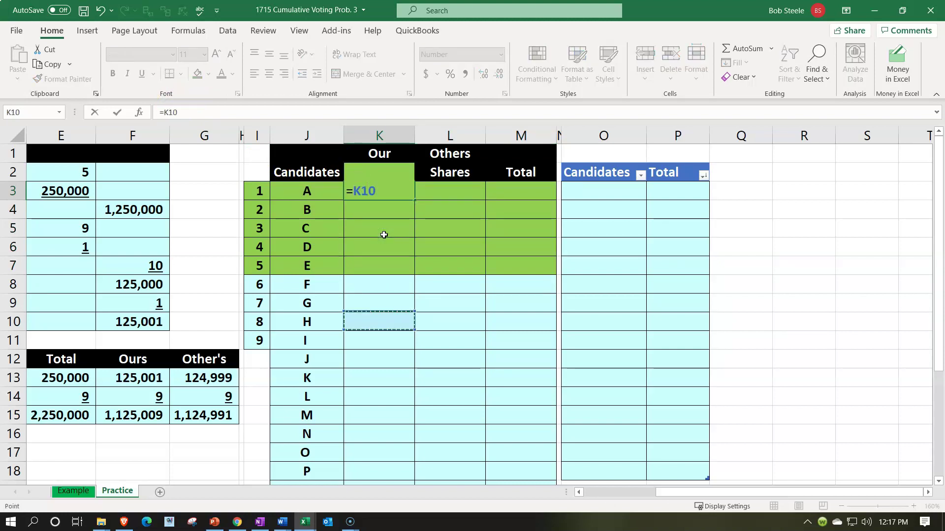
key("Down")
key("Down")
key("Down")
key("Down")
key("Down")
key("Left")
key("Left")
key("Left")
key("Left")
key("Left")
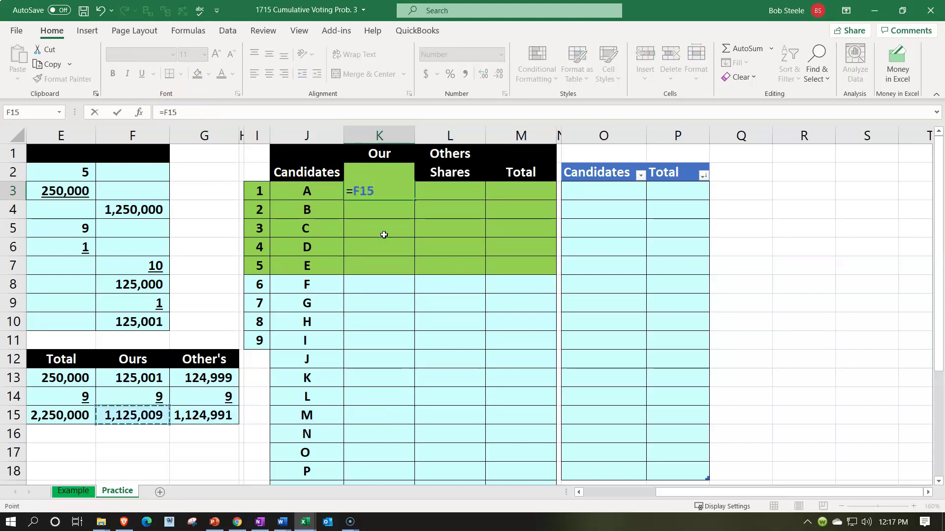
type("/5")
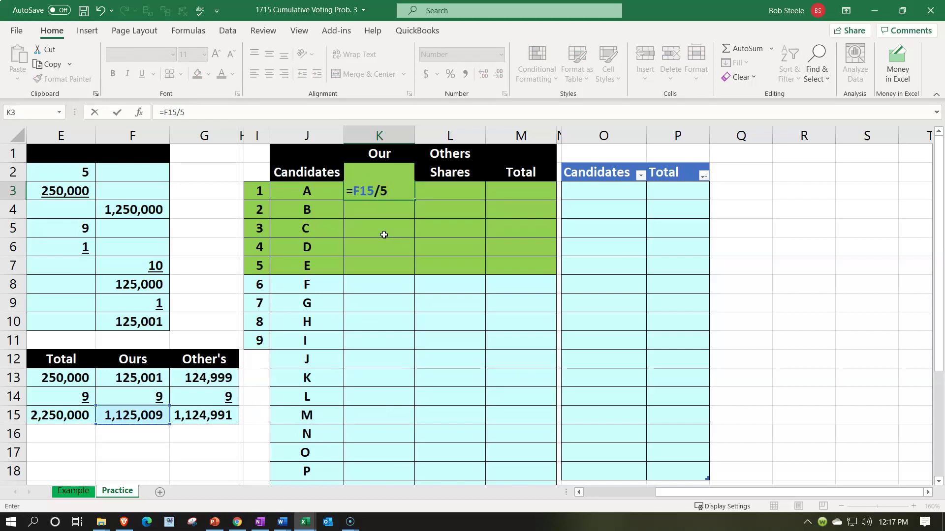
key("Return")
type("=")
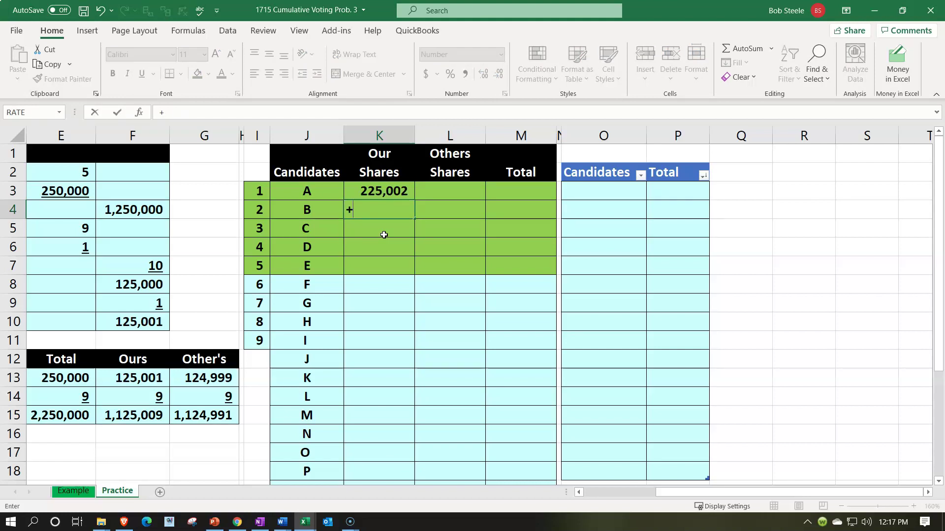
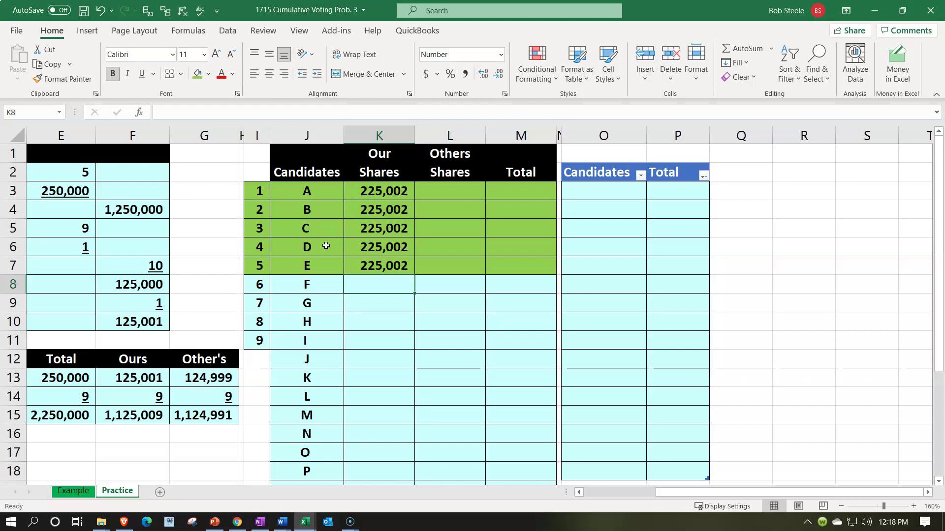
Step: Enter 225003 as the Others Shares for candidate F in L8
left_click_drag(379, 284, 386, 354)
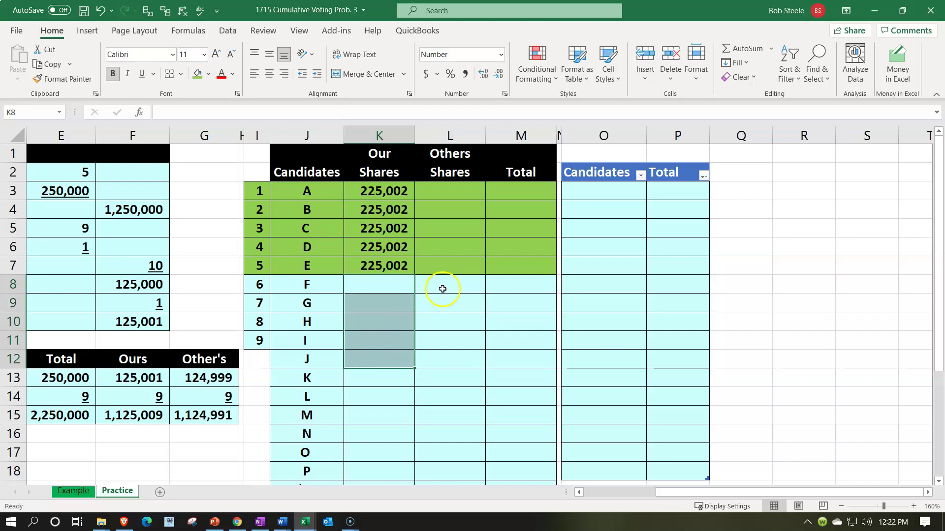
left_click(440, 289)
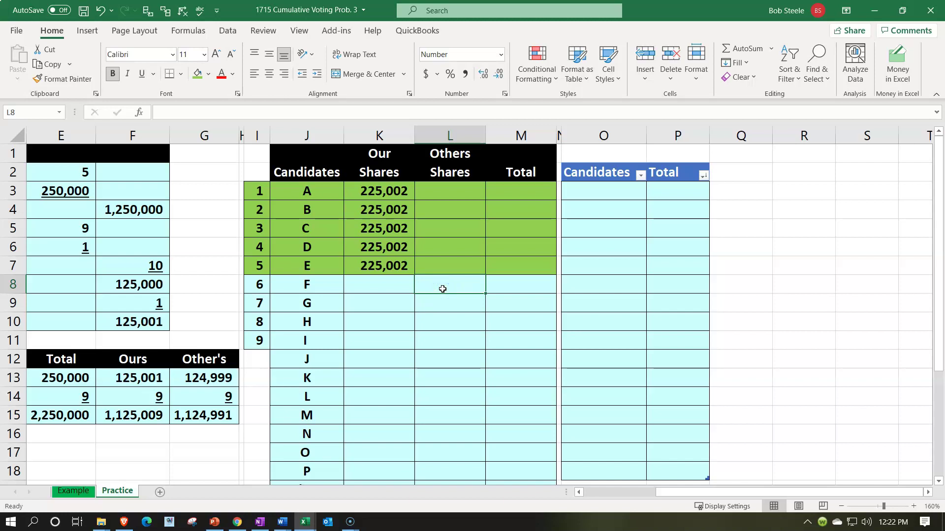
left_click_drag(258, 285, 258, 341)
left_click(449, 281)
type("225003")
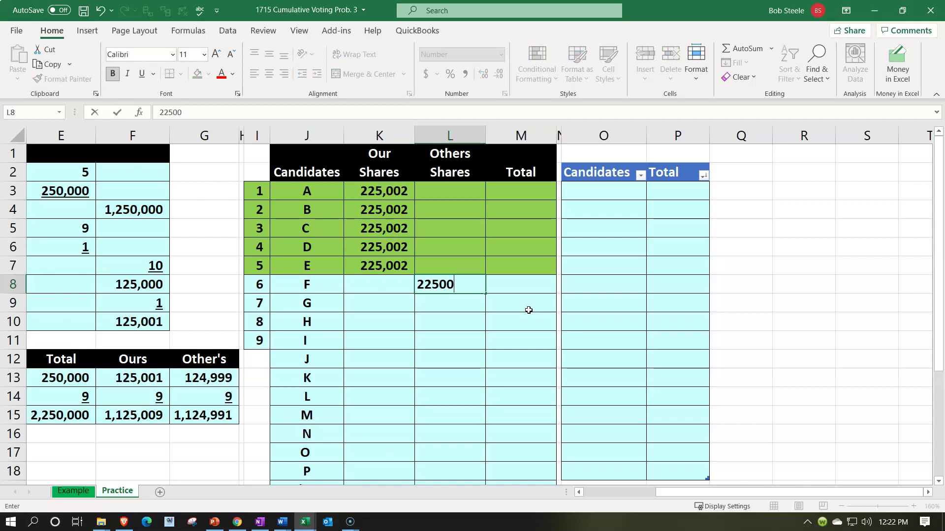
key("Return")
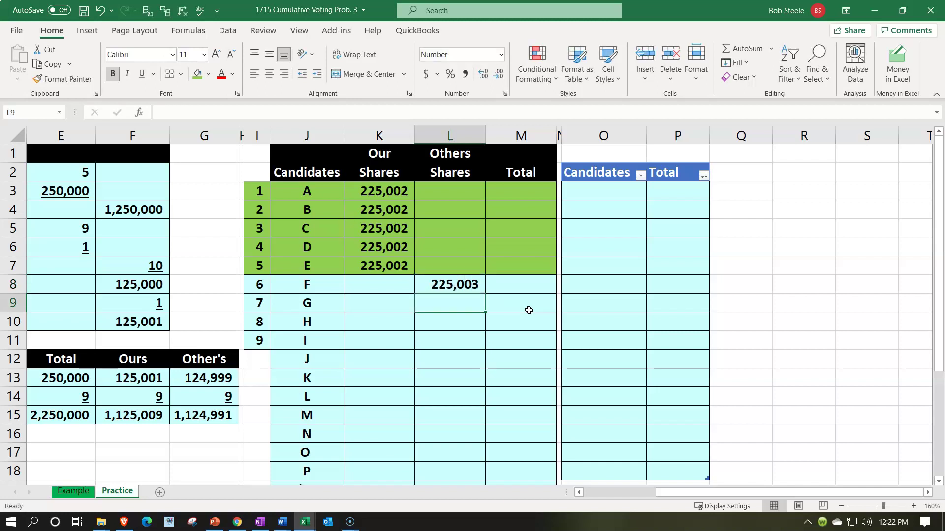
Step: Set candidate F's Others Shares in L8 to 225002 and carry it down to G, H and I by referencing the cell above
key("Up")
double_click(481, 284)
key("BackSpace")
type("2")
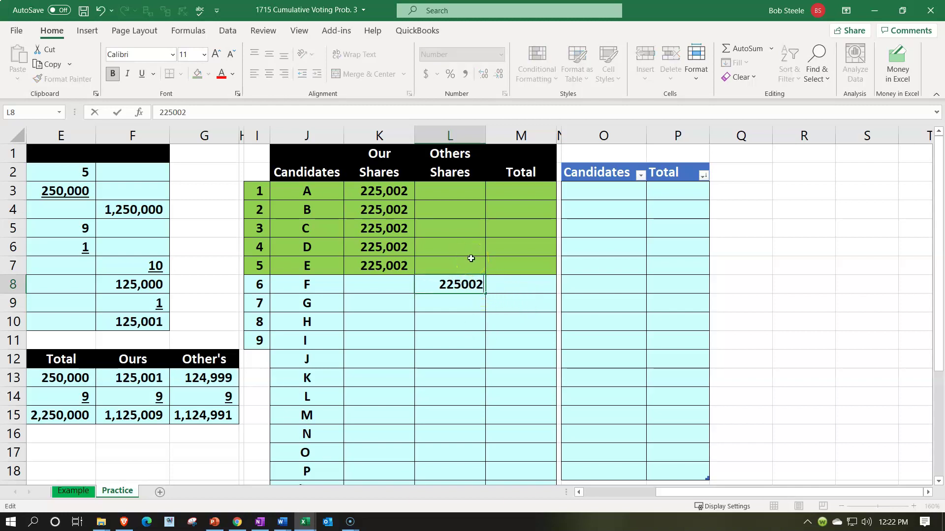
key("Return")
type("+")
key("Up")
key("Return")
type("+")
key("Up")
key("Return")
type("+")
key("Up")
key("Return")
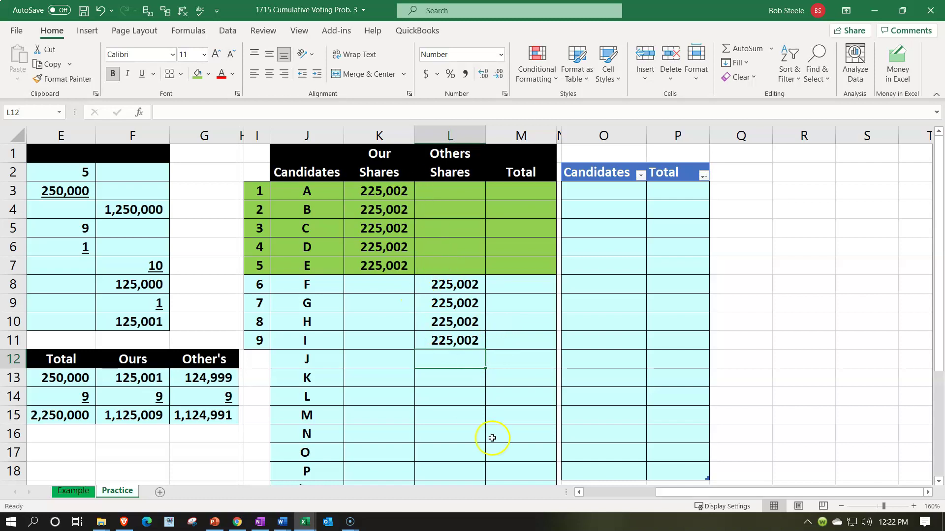
Step: Assign the others' remaining votes to candidate J in L12 with the formula =G15-SUM(L3:L11)
scroll(491, 438, "down", 1)
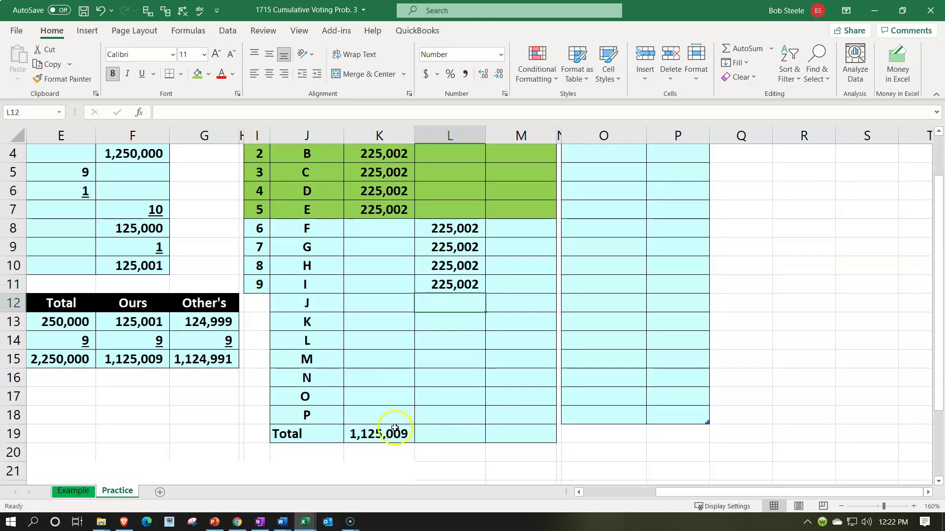
left_click(380, 434)
key("F2")
key("Return")
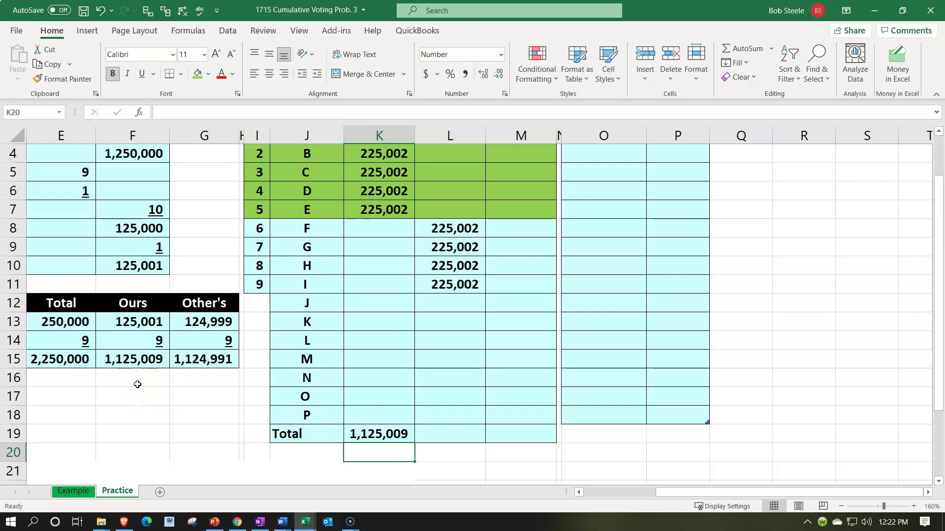
left_click(434, 303)
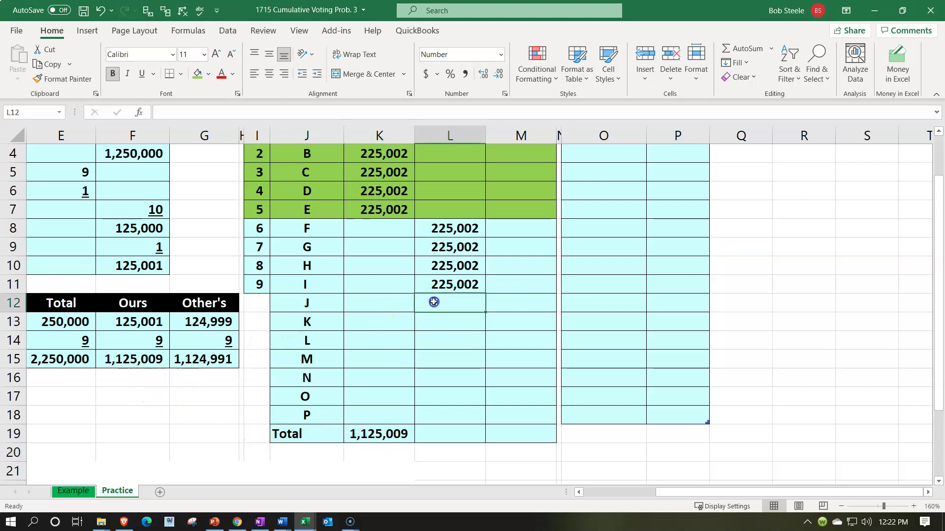
type("=")
key("Down")
key("Down")
key("Down")
key("Down")
key("Left")
key("Left")
key("Left")
key("Left")
key("Up")
key("Left")
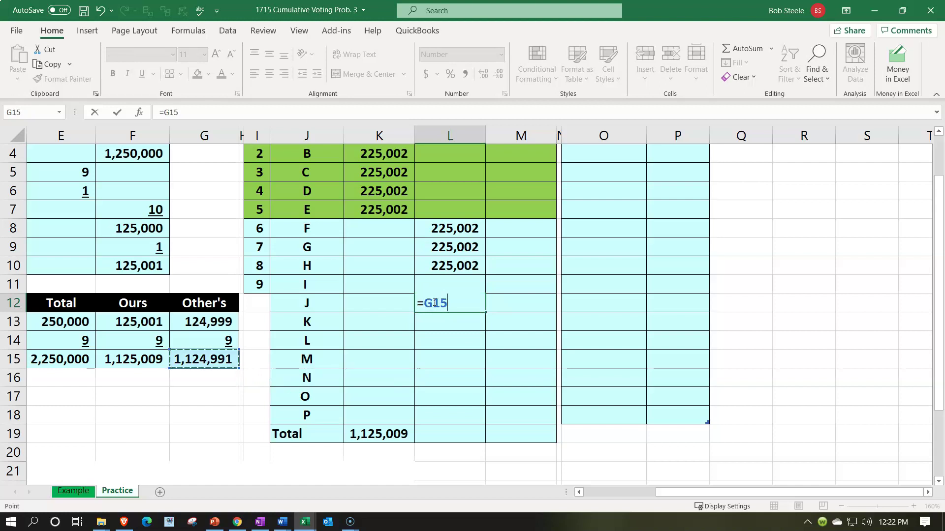
type("-")
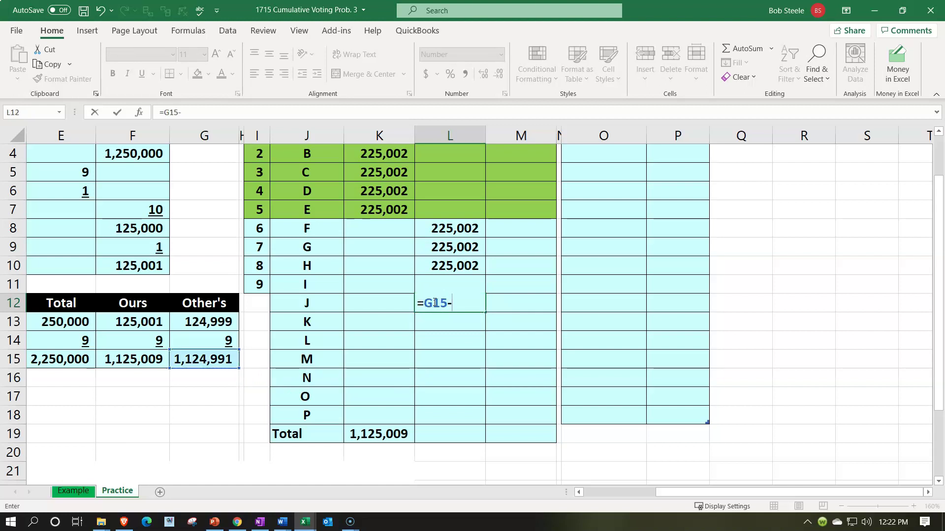
type("sum(")
key("Up")
key("shift+Up")
key("shift+Up")
key("shift+Up")
key("shift+Up")
key("shift+Up")
key("shift+Up")
key("shift+Up")
key("shift+Up")
key("shift+Up")
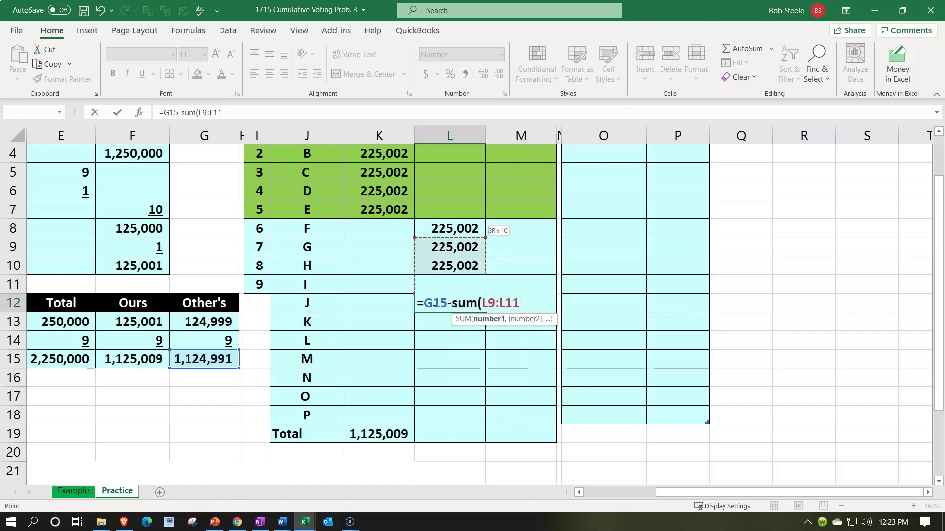
key("shift+Down")
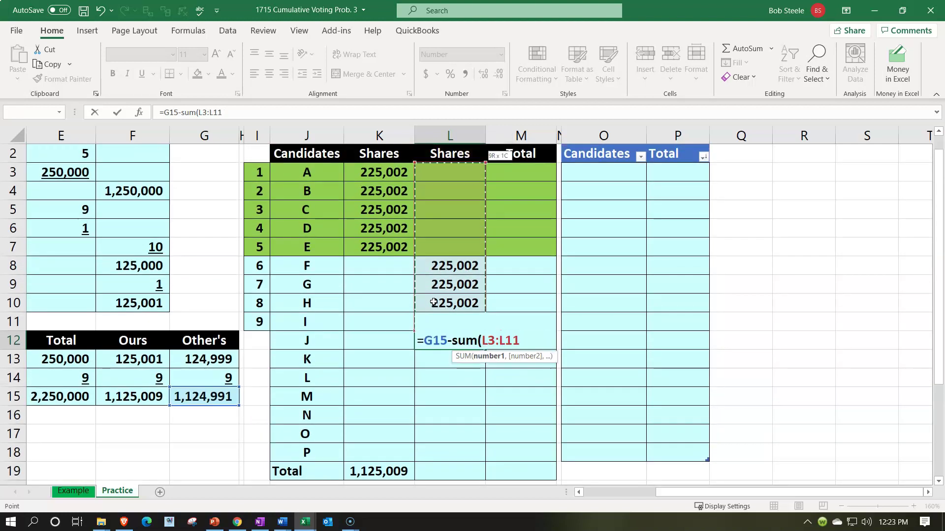
key("Return")
key("Return")
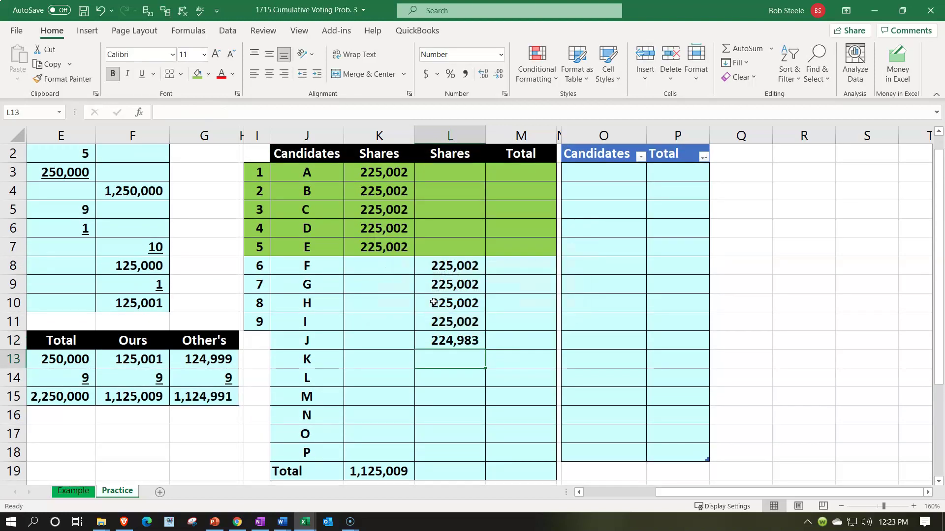
left_click(434, 366)
left_click_drag(450, 266, 450, 323)
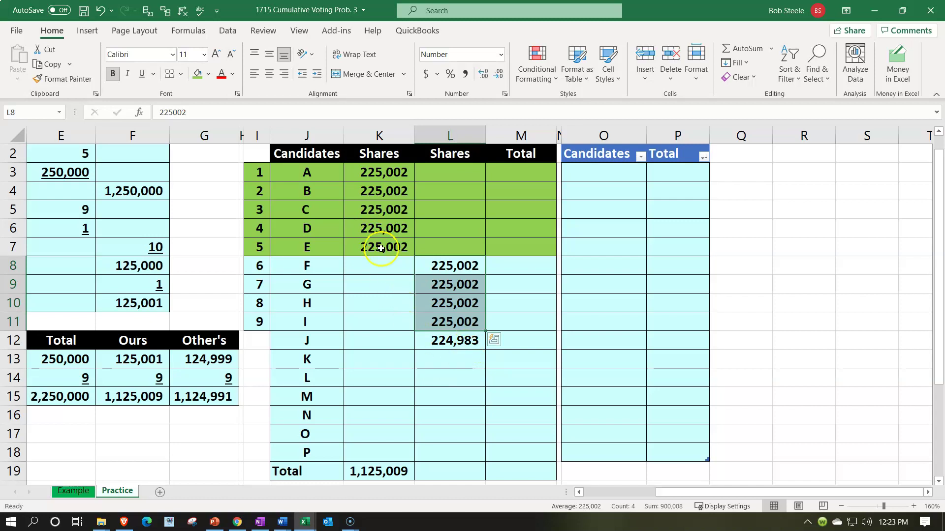
left_click(377, 296)
Step: Total candidate A's votes in M3 with the formula =SUM(K3:L3)
left_click(527, 173)
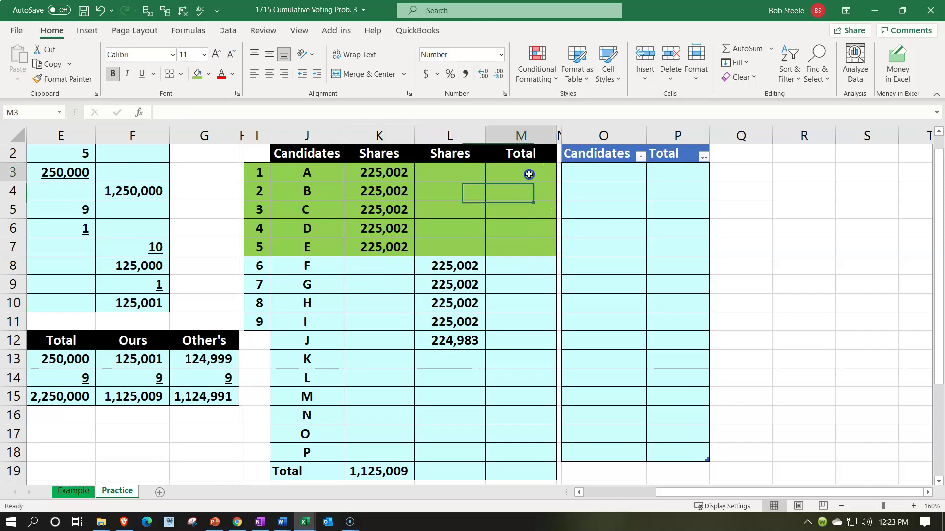
type("=sum(")
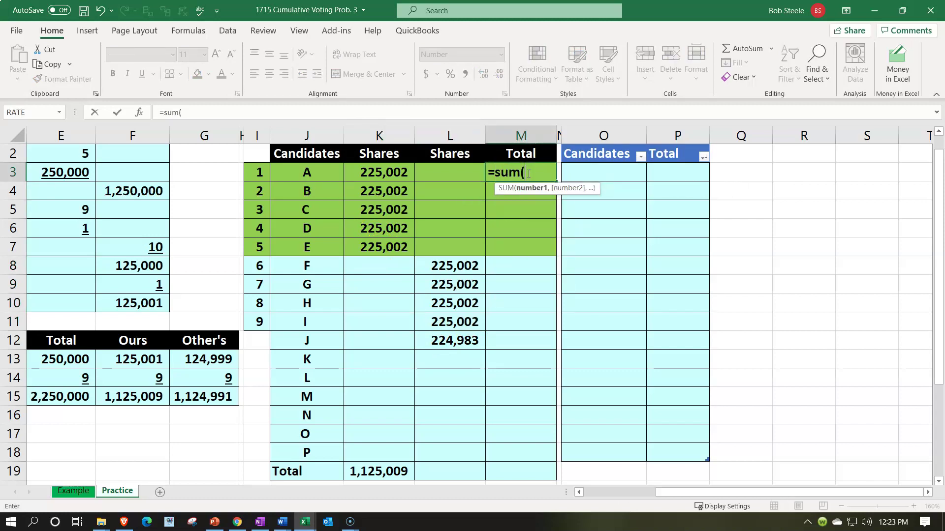
key("Left")
key("shift+Left")
key("shift+Left")
key("shift+Right")
key("ctrl+Return")
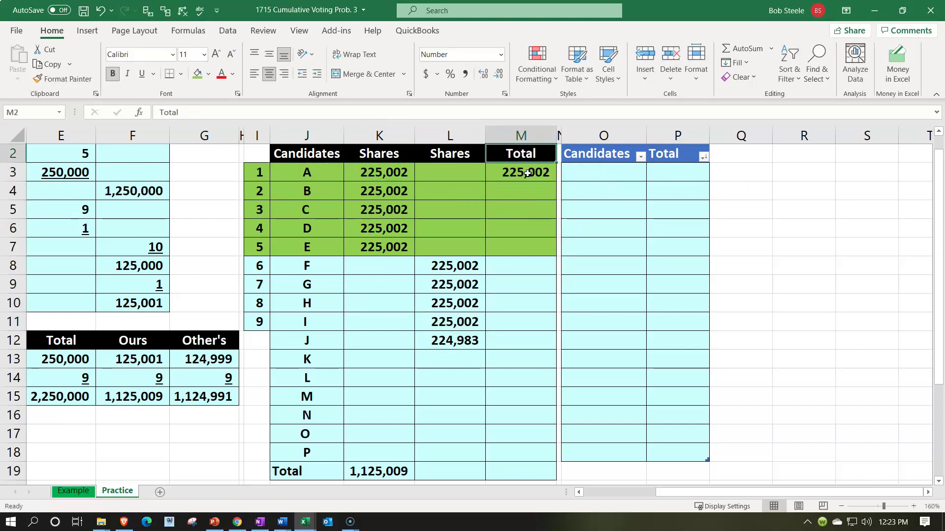
Step: Copy the M3 total formula into M4:M18 for candidates B to P, pasting formulas only
key("ctrl+c")
left_click_drag(519, 190, 524, 451)
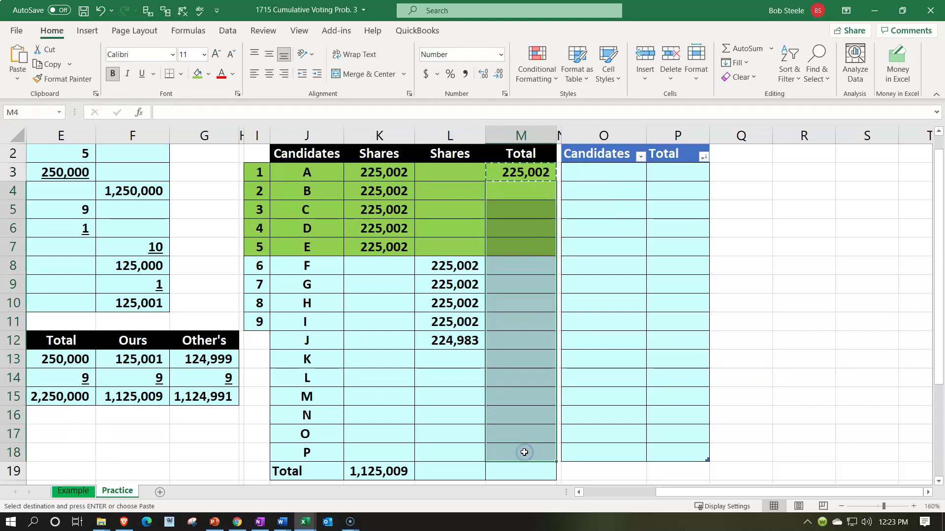
right_click(513, 375)
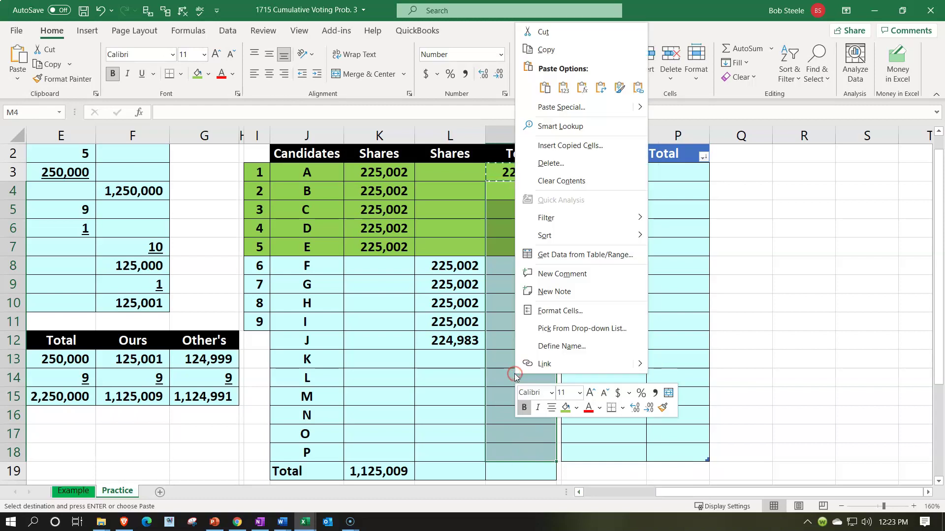
left_click(585, 96)
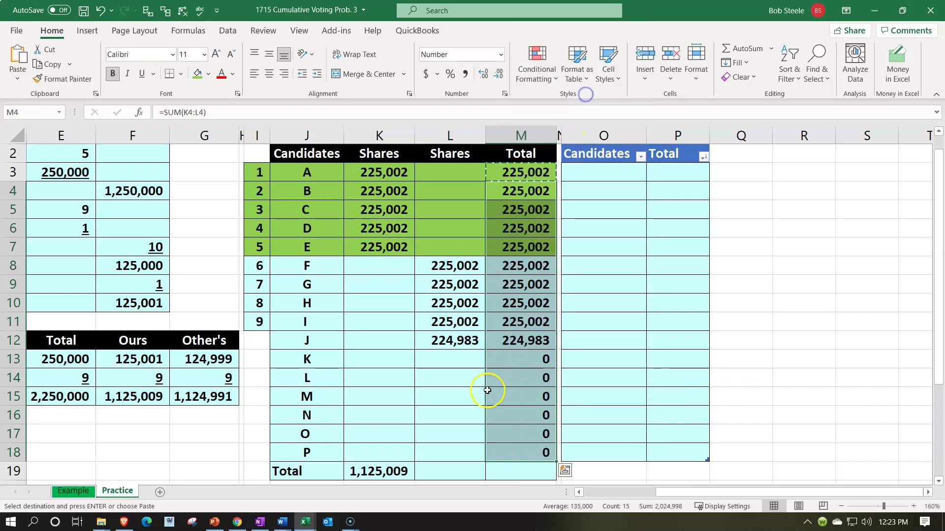
Step: Extend the column total formula from K19 across to L19 and M19, and compare the totals with the votes in row 15
left_click(413, 469)
mouse_move(413, 478)
left_mouse_down()
mouse_move(516, 487)
mouse_move(537, 433)
left_mouse_up()
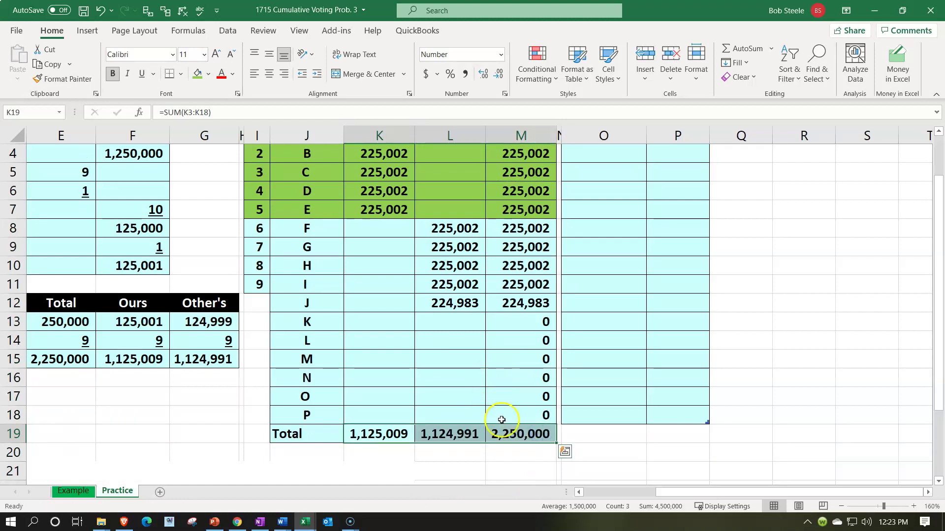
left_click(465, 431)
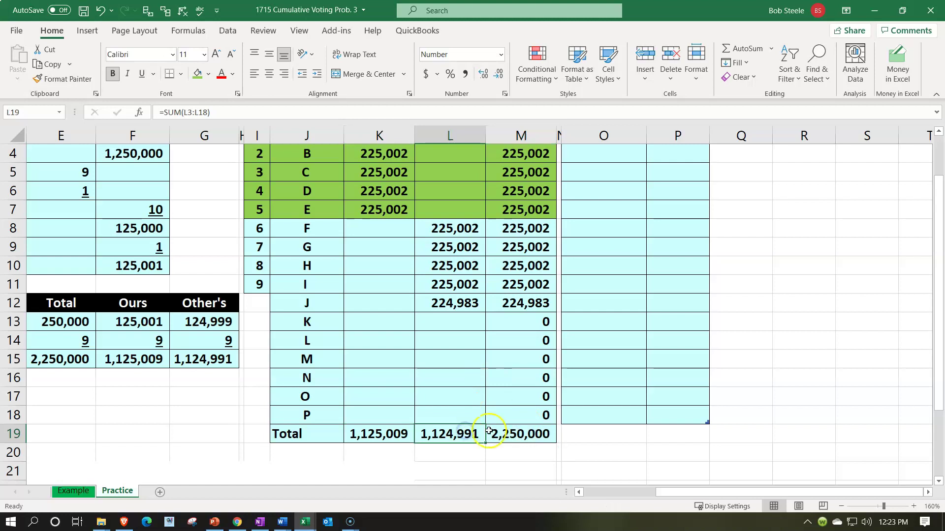
left_click(512, 431)
left_click(62, 353)
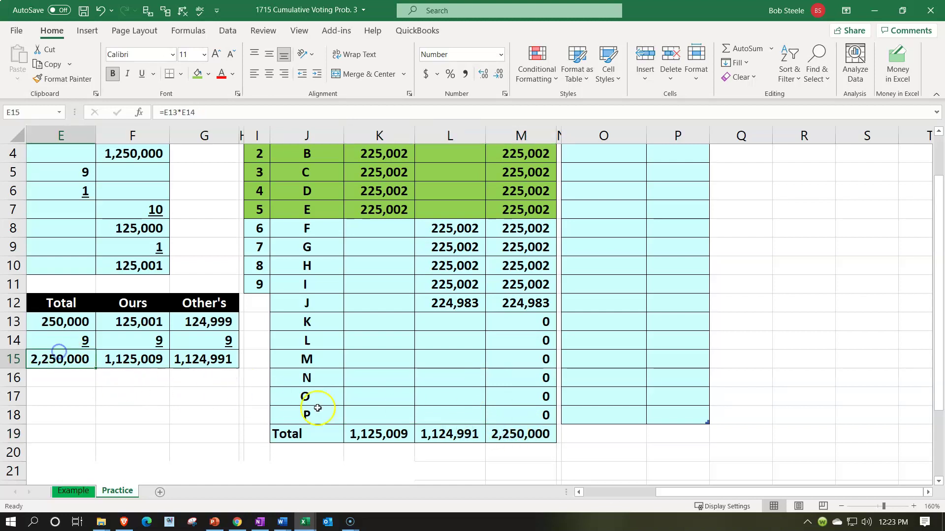
Step: Copy the candidate letters in J3:J18 into the blue table's Candidates column from O3, pasting values only
scroll(360, 428, "up", 3)
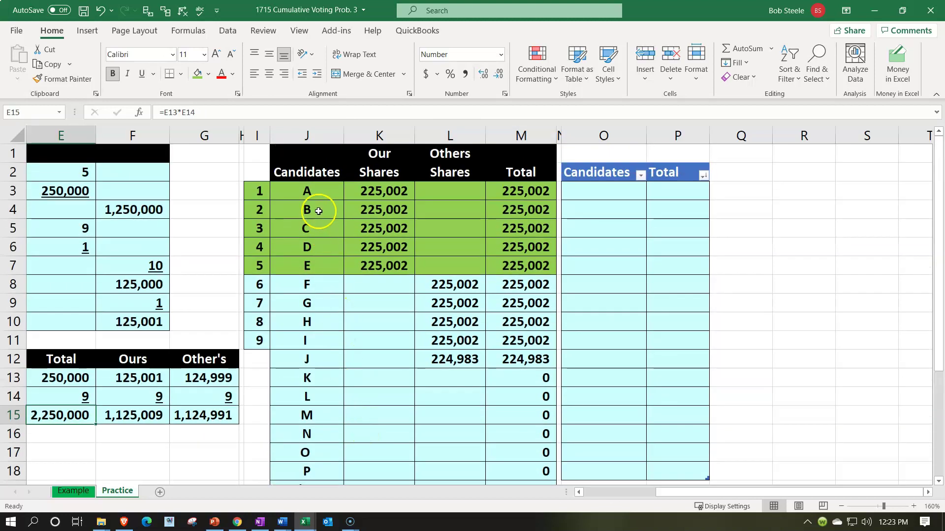
left_click_drag(316, 190, 316, 440)
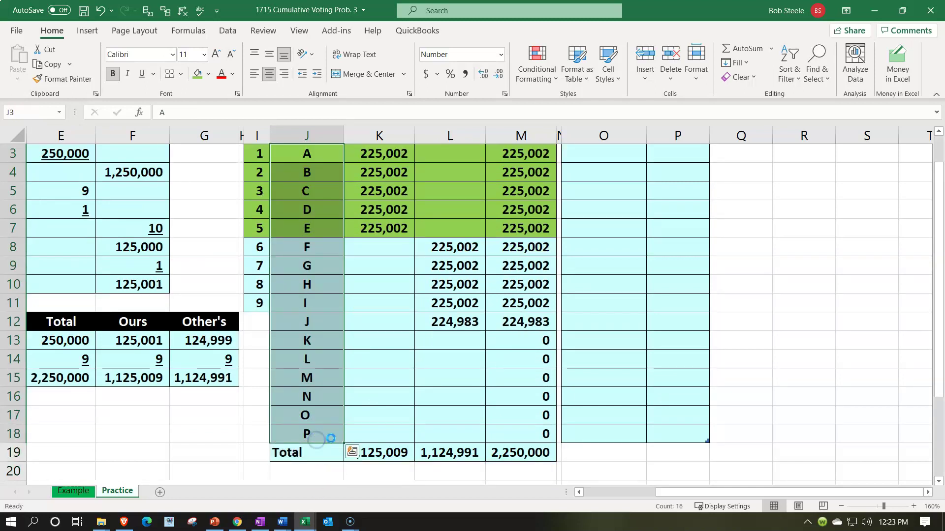
key("ctrl+c")
scroll(492, 408, "up", 1)
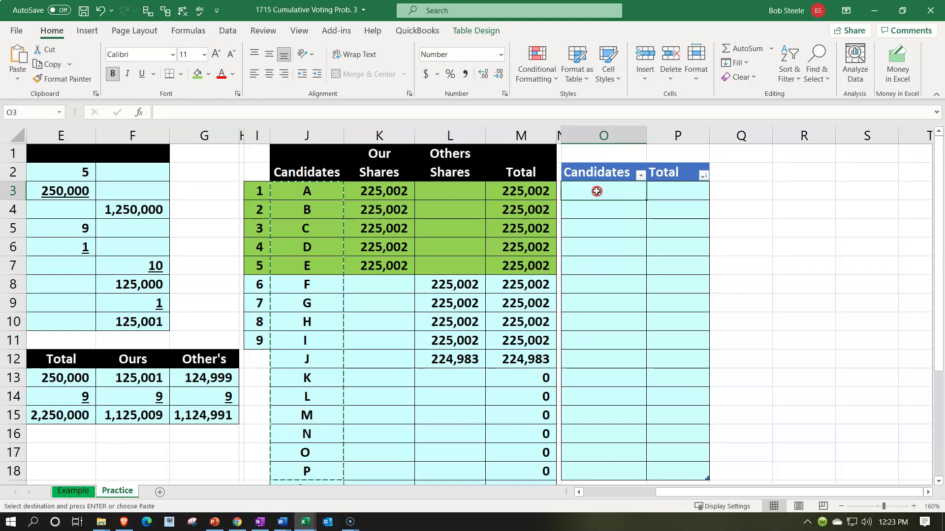
right_click(597, 191)
left_click(647, 191)
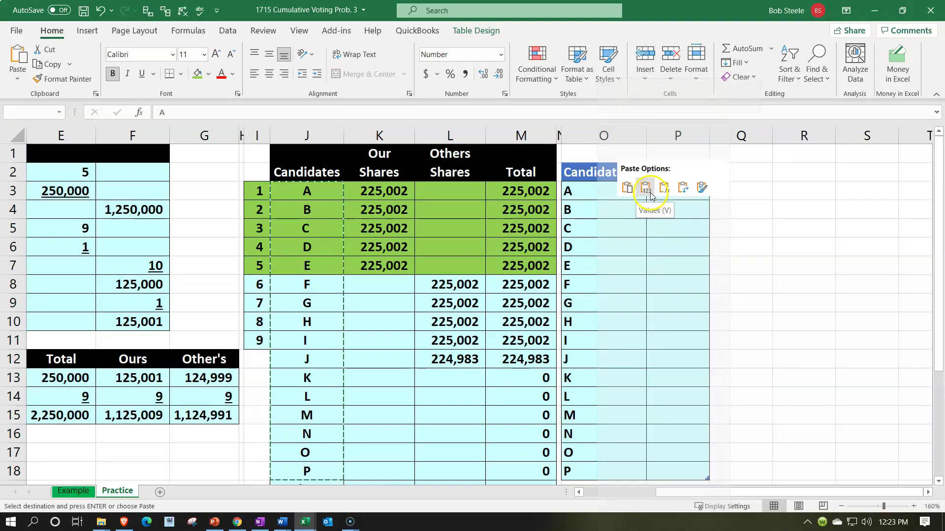
Step: Copy the candidate totals in M3:M18 into the blue table's Total column from P3, pasting values only
left_click_drag(525, 188, 535, 428)
key("ctrl+c")
scroll(630, 359, "up", 1)
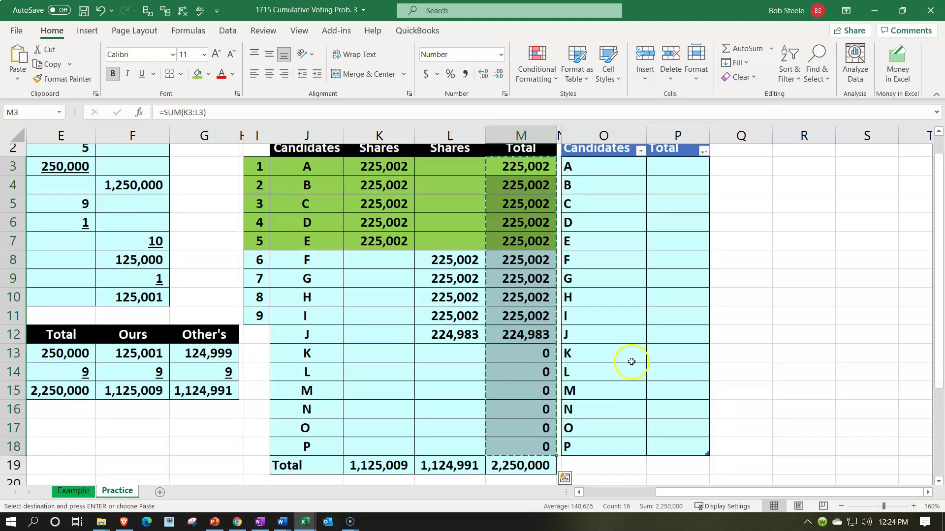
left_click(665, 188)
right_click(666, 188)
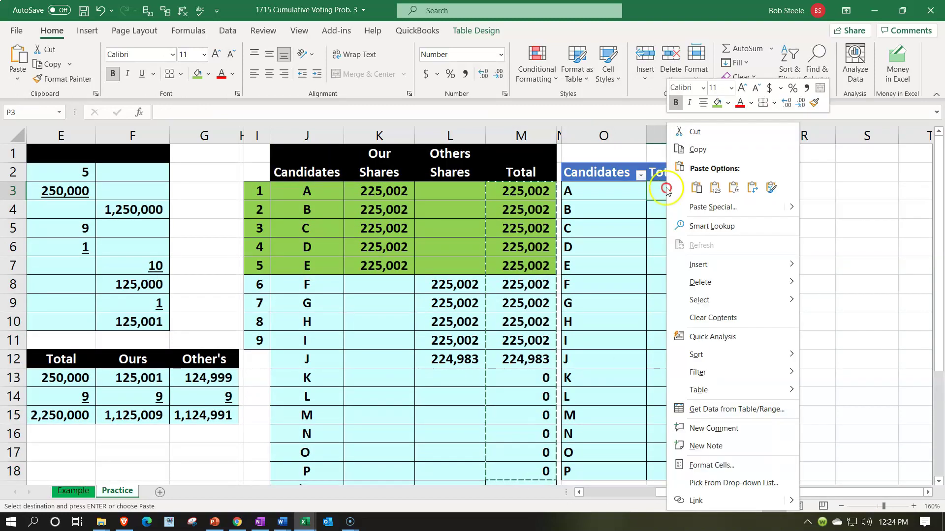
key("v")
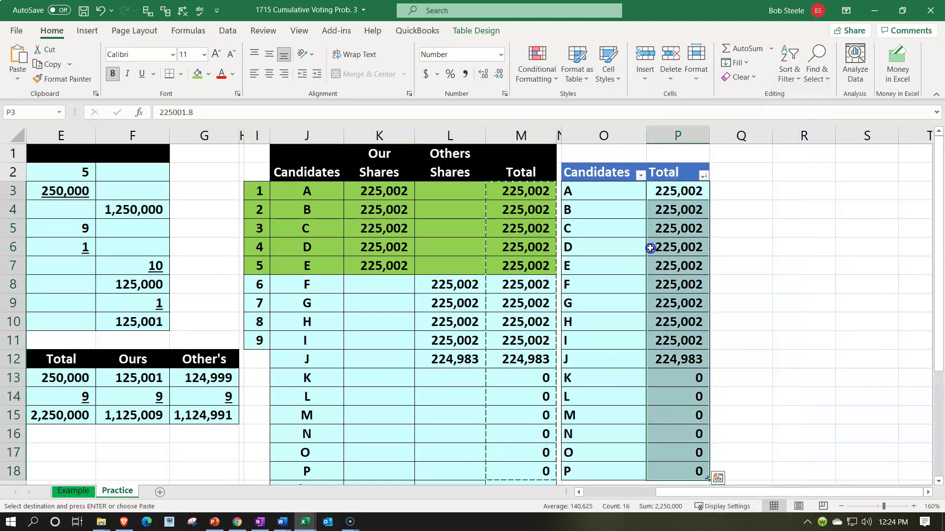
Step: Fill the rows of candidates A to E in the blue table, O3:P7, with green
left_click(616, 193)
left_click_drag(638, 199, 660, 262)
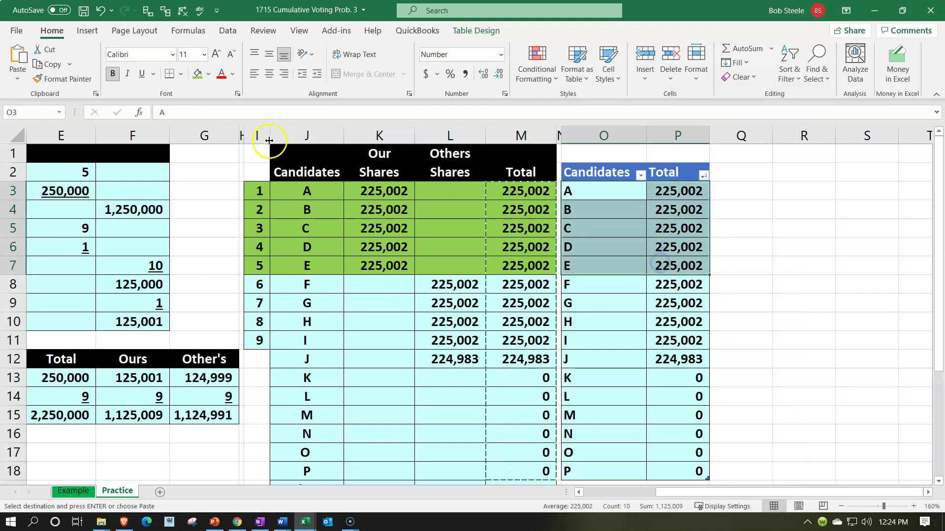
left_click(197, 74)
Step: Sort the blue table by its Total column from largest to smallest
left_click(638, 229)
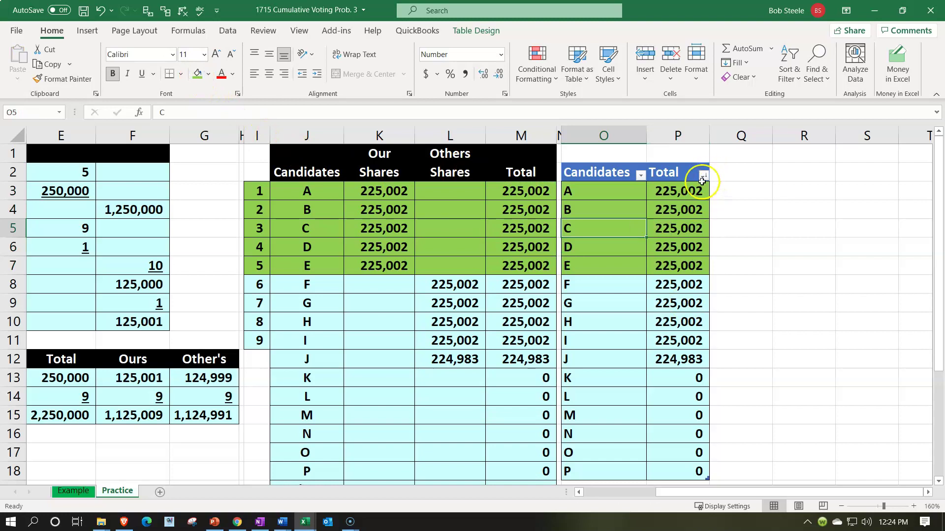
left_click(704, 176)
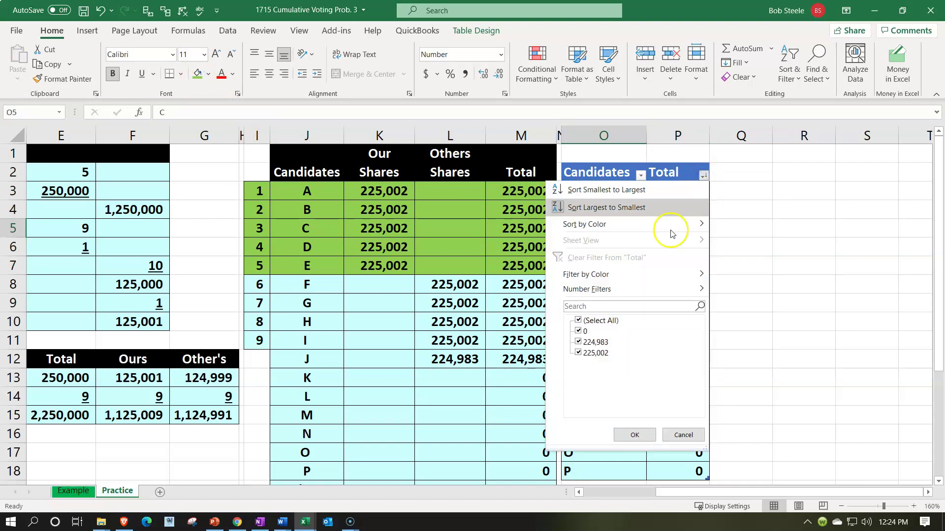
left_click(567, 207)
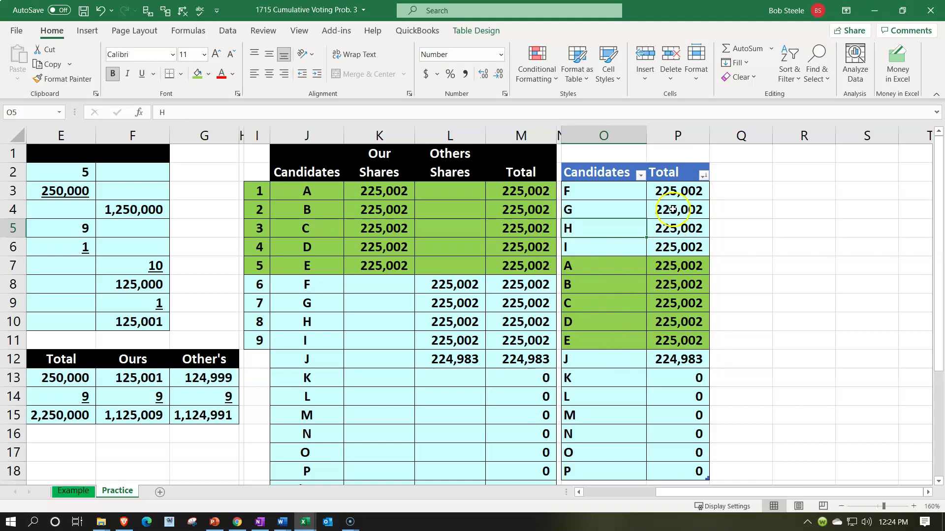
Step: Examine the unrounded totals in the sorted Total column from P3 down, comparing candidates F to I with candidates A to E
left_click(669, 192)
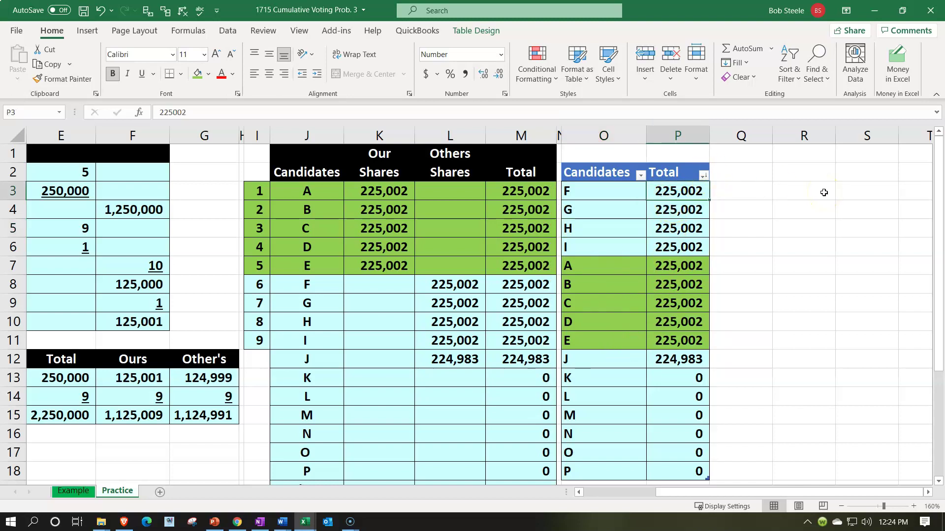
key("Down")
key("Down")
key("Down")
key("Down")
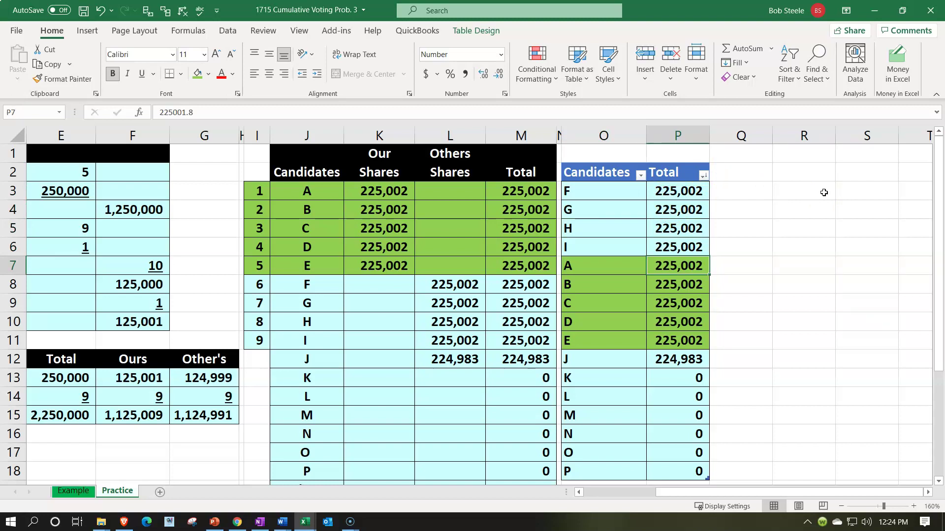
key("Down")
key("Down")
key("Down")
key("Down")
key("Down")
key("Down")
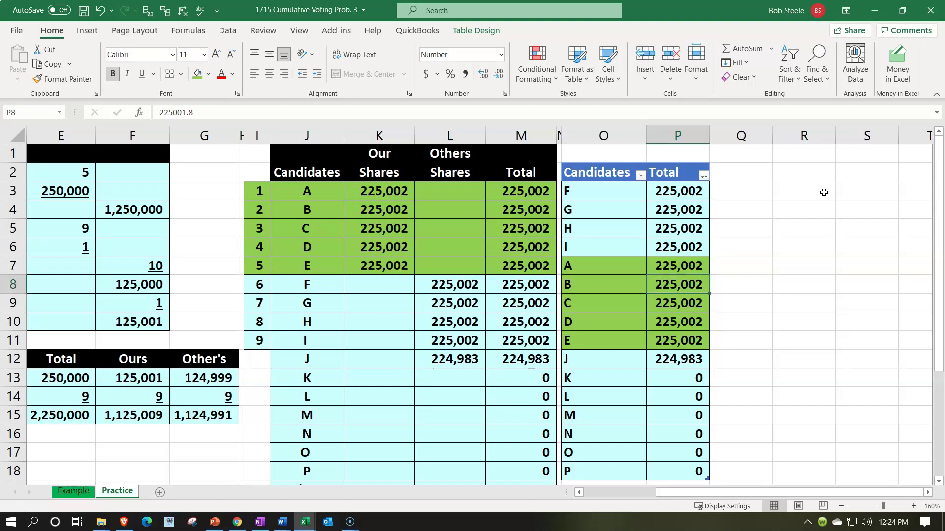
key("Up")
key("Up")
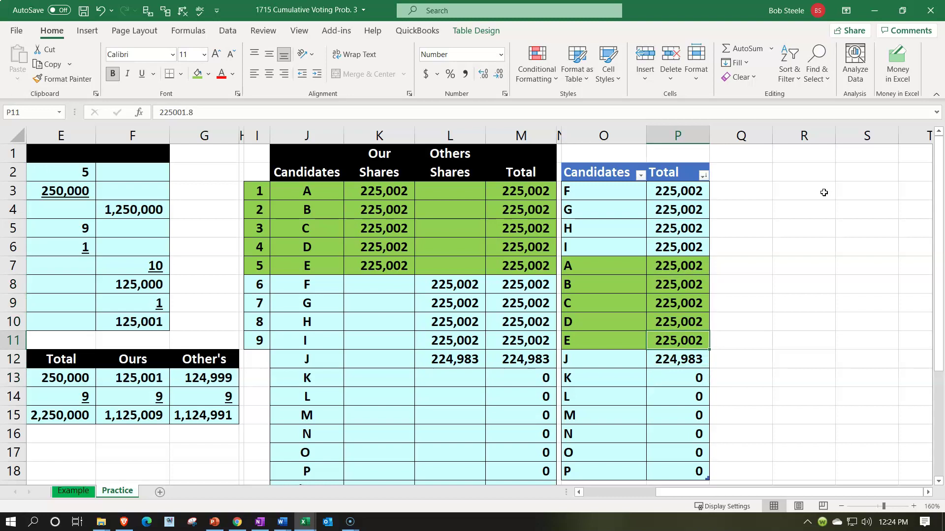
left_click_drag(691, 189, 690, 243)
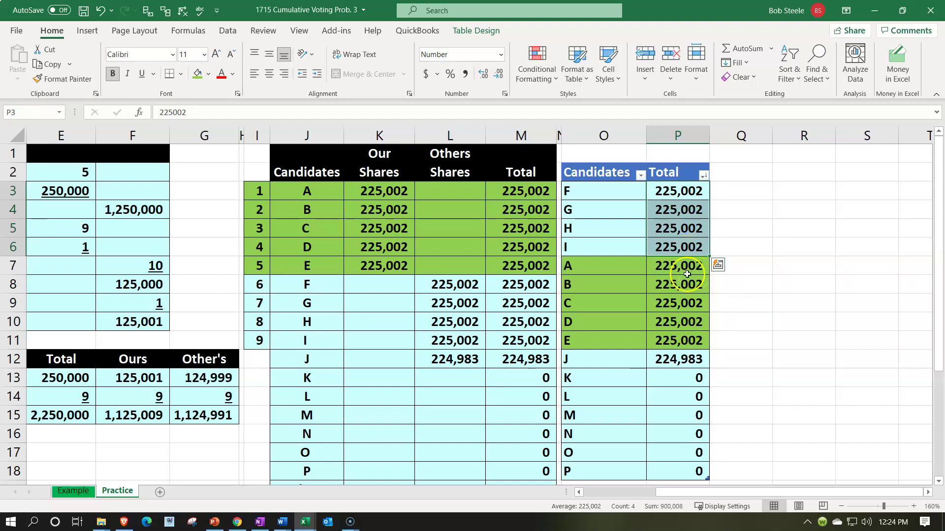
left_click_drag(629, 268, 667, 336)
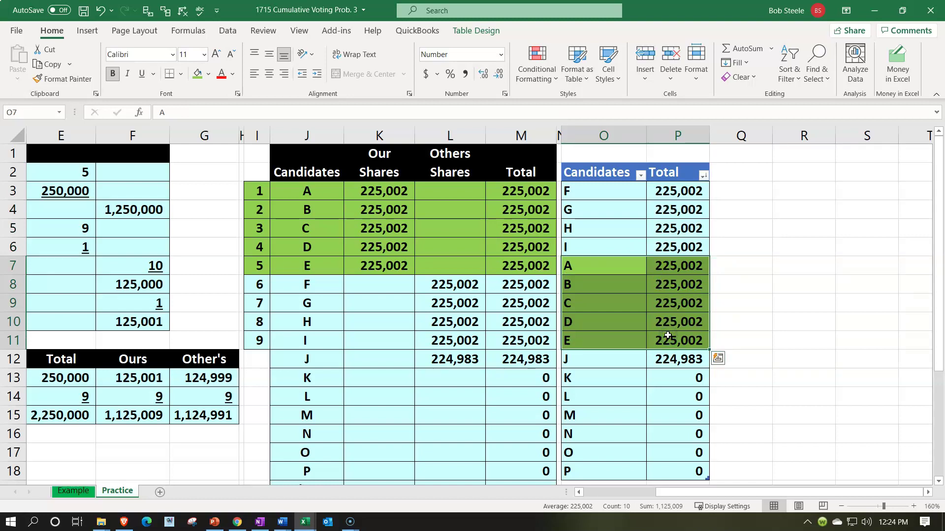